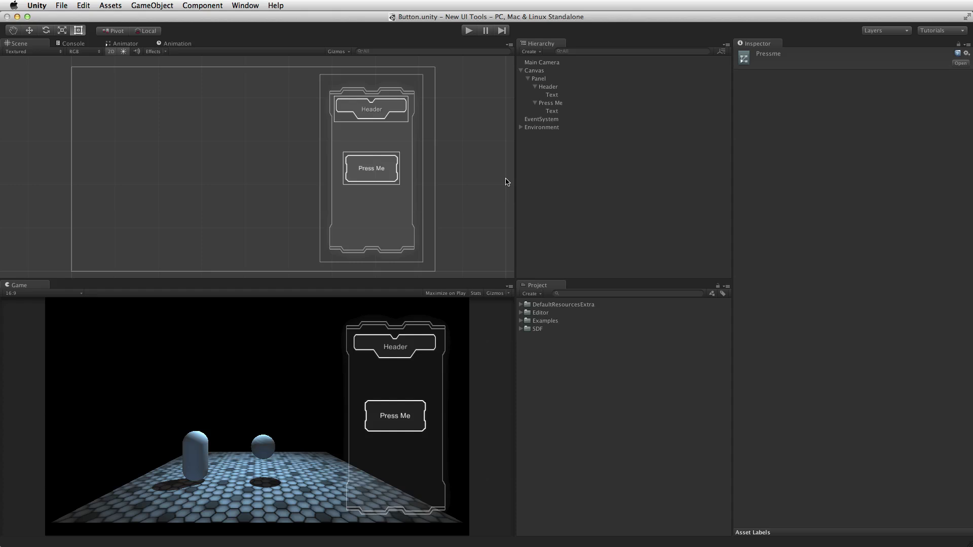
Run the scene and press the Press Me button in the game view
key(super+p)
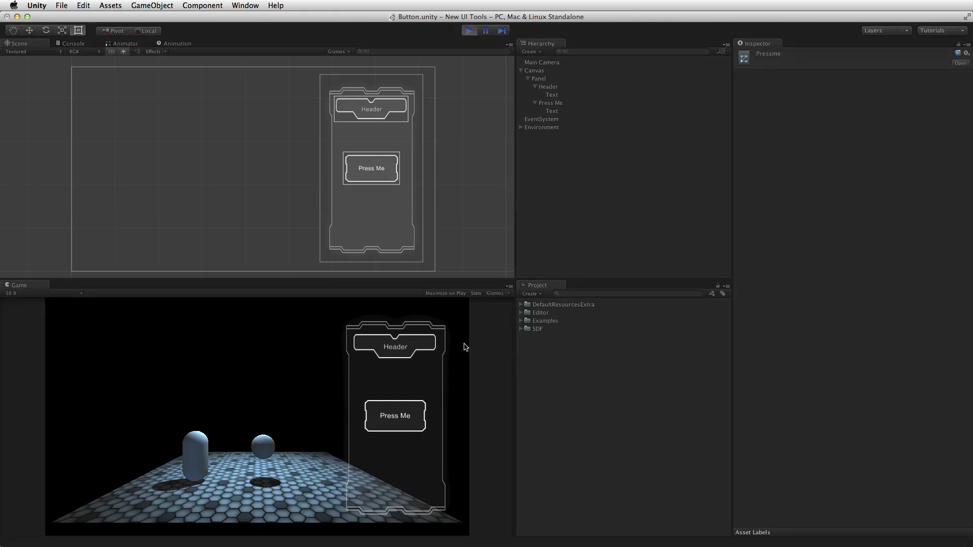
click(412, 412)
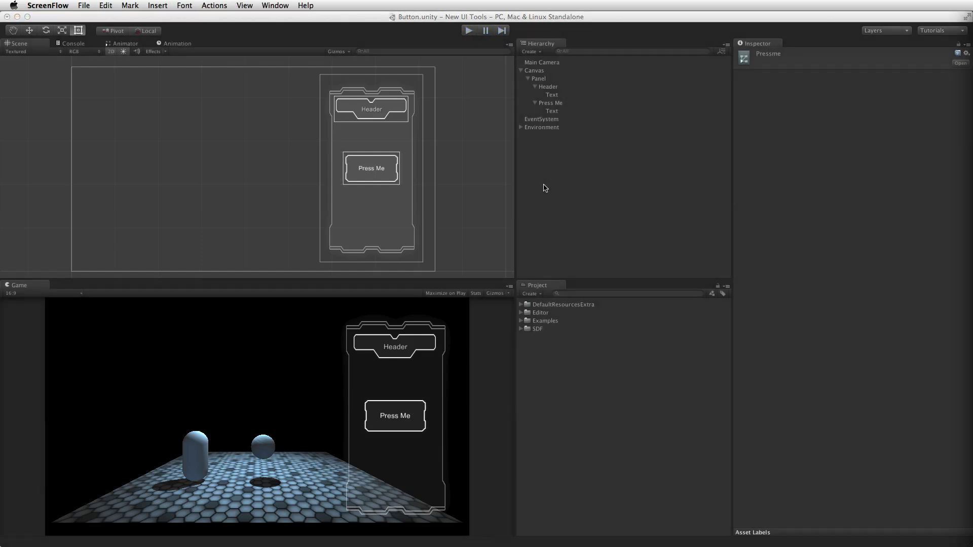
click(532, 53)
Add a UI Button via Create > UI > Button, undoing and redoing the first attempt
click(531, 51)
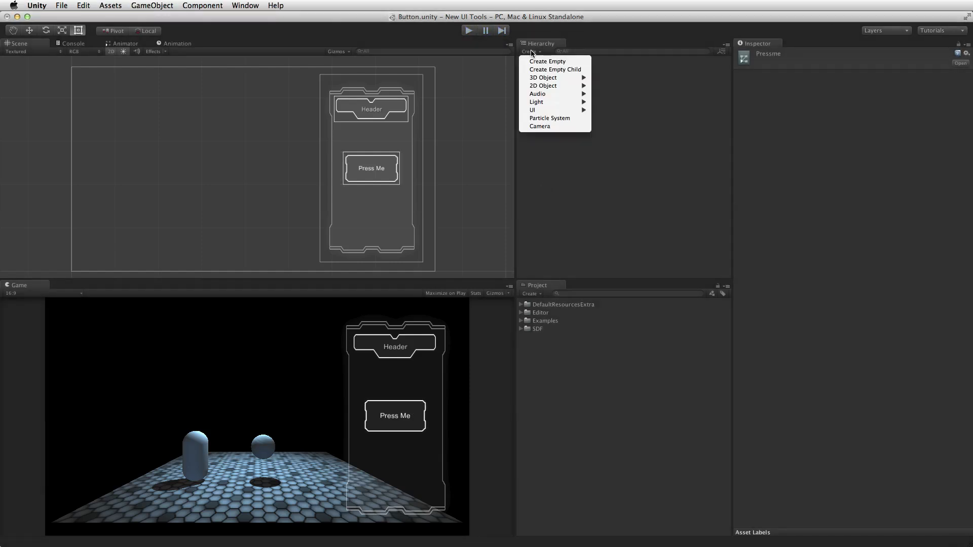
mouse_move(541, 111)
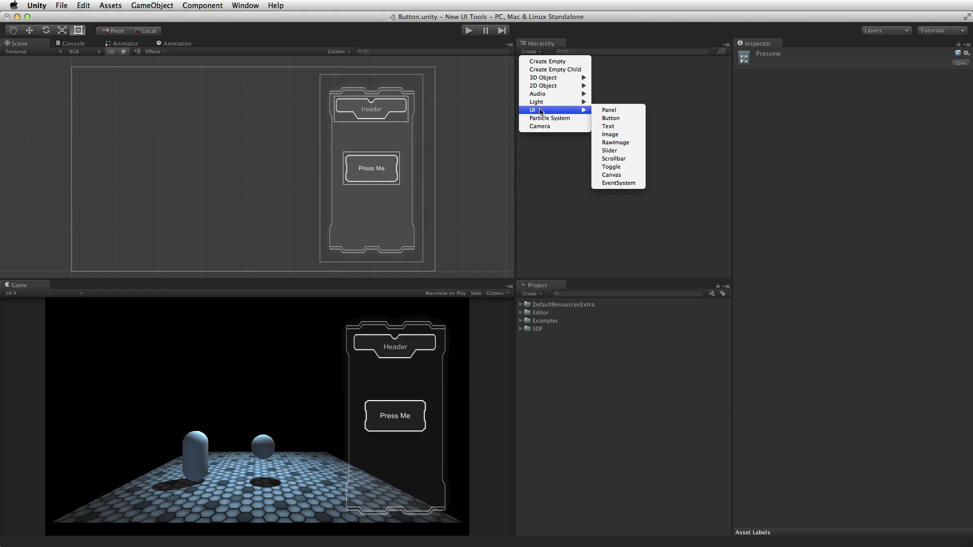
click(611, 120)
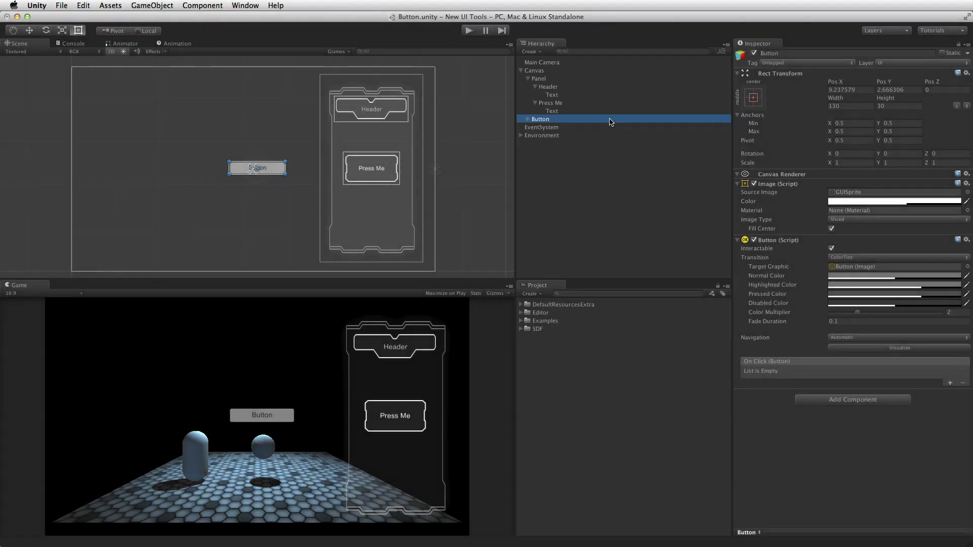
key(super+z)
key(super+z)
key(super+z)
click(530, 51)
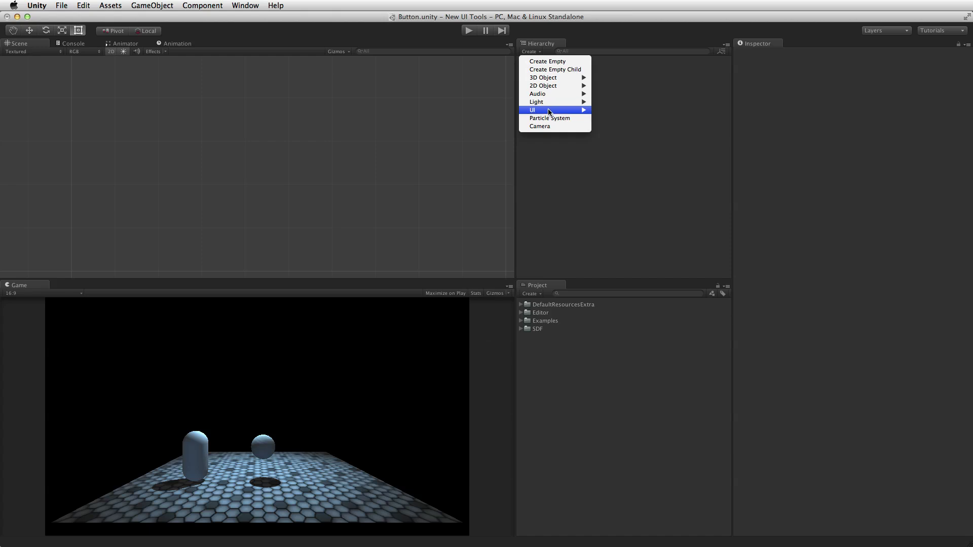
mouse_move(580, 115)
click(610, 119)
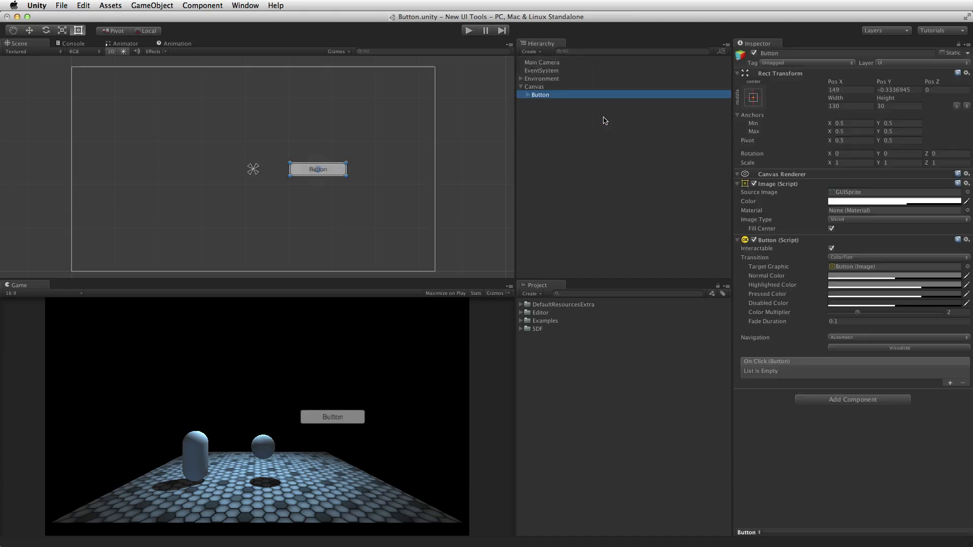
Select the Canvas, then the Press Me button's label in the Hierarchy
click(536, 87)
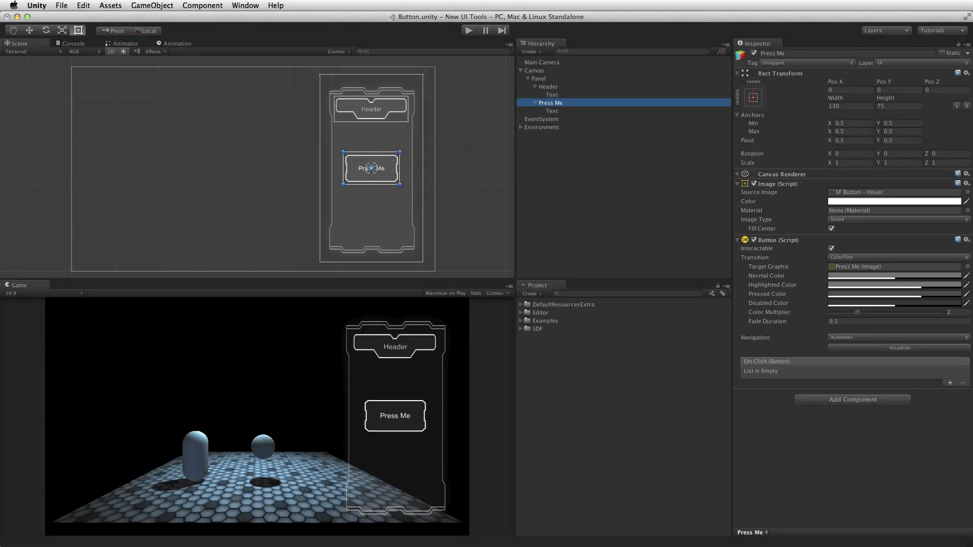
click(548, 111)
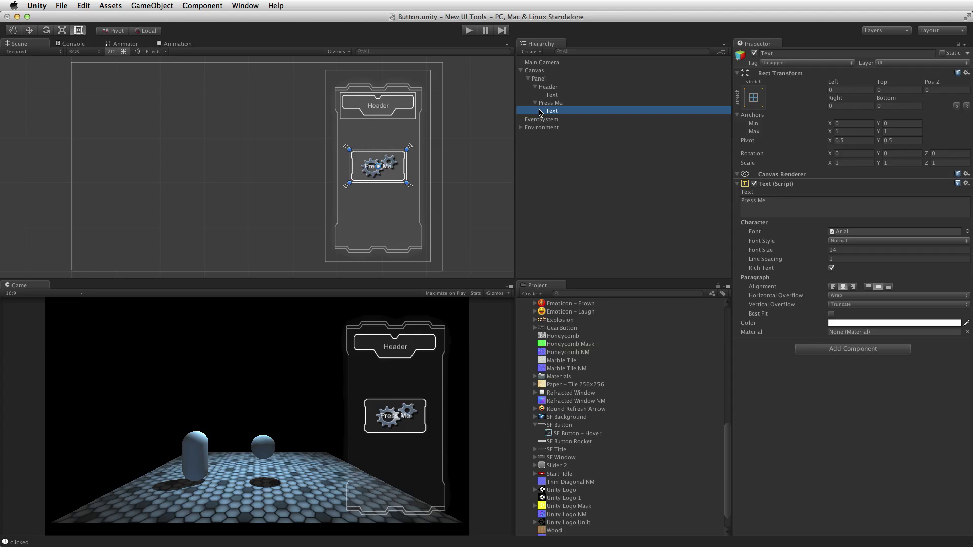
key(super+BackSpace)
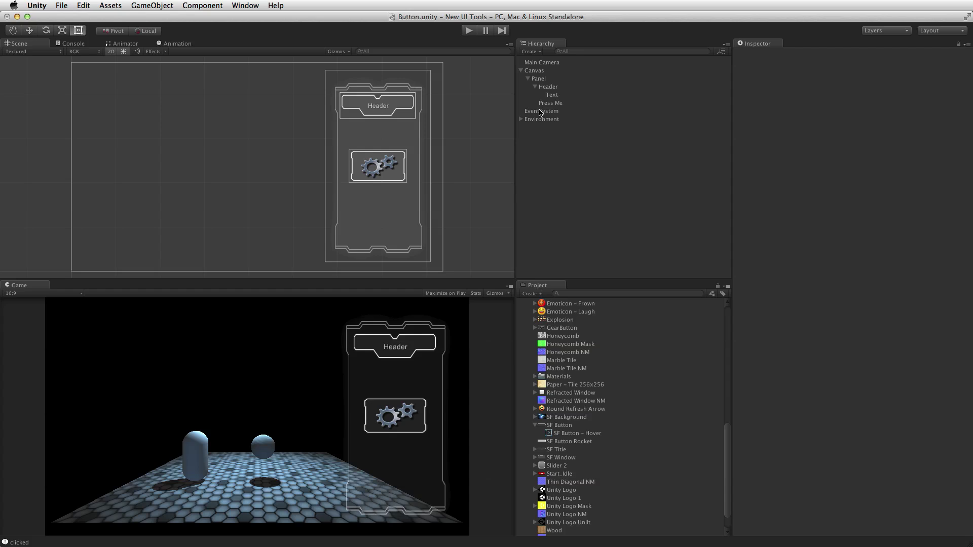
key(super+z)
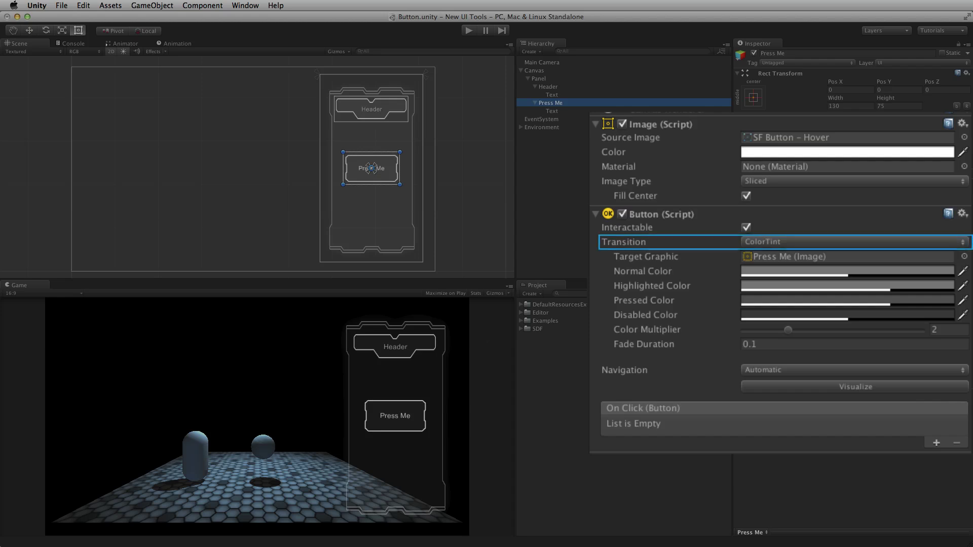
click(803, 242)
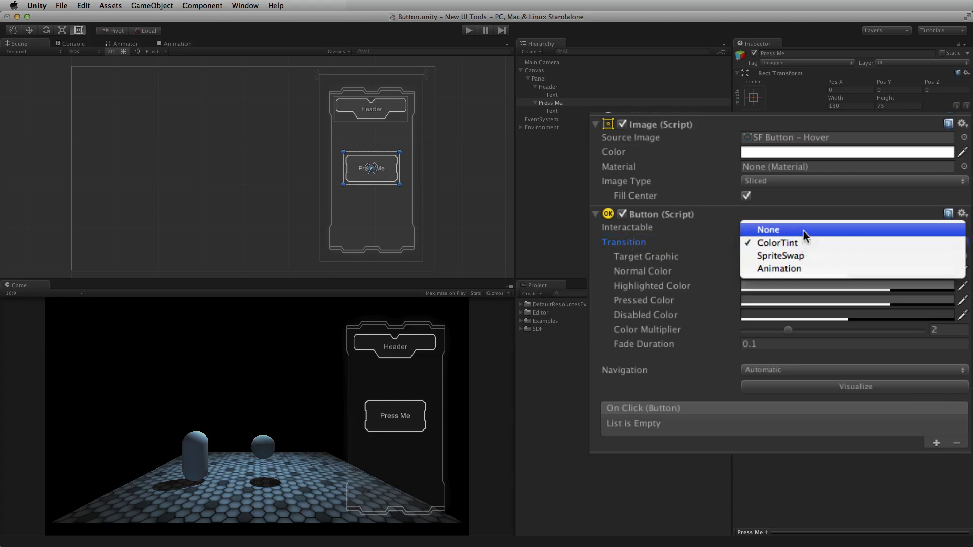
click(804, 230)
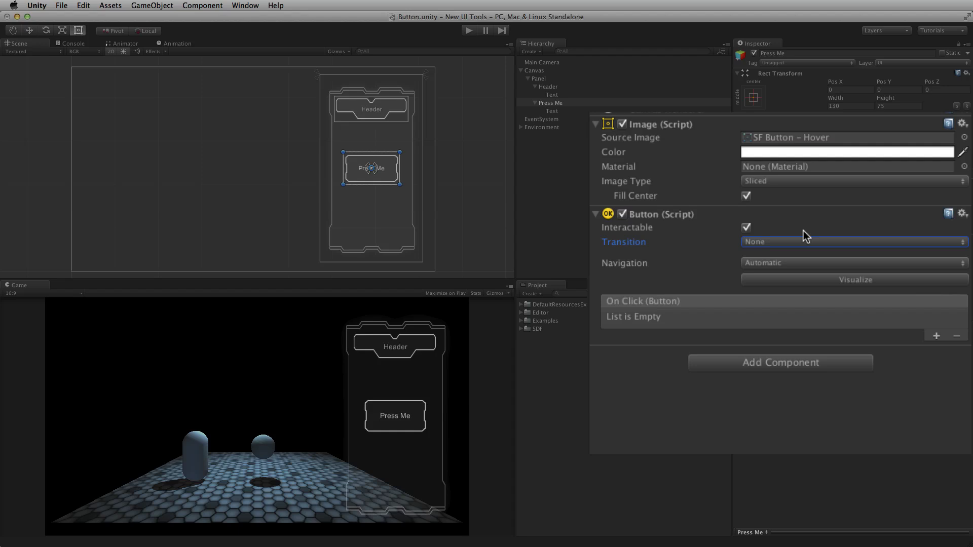
click(806, 243)
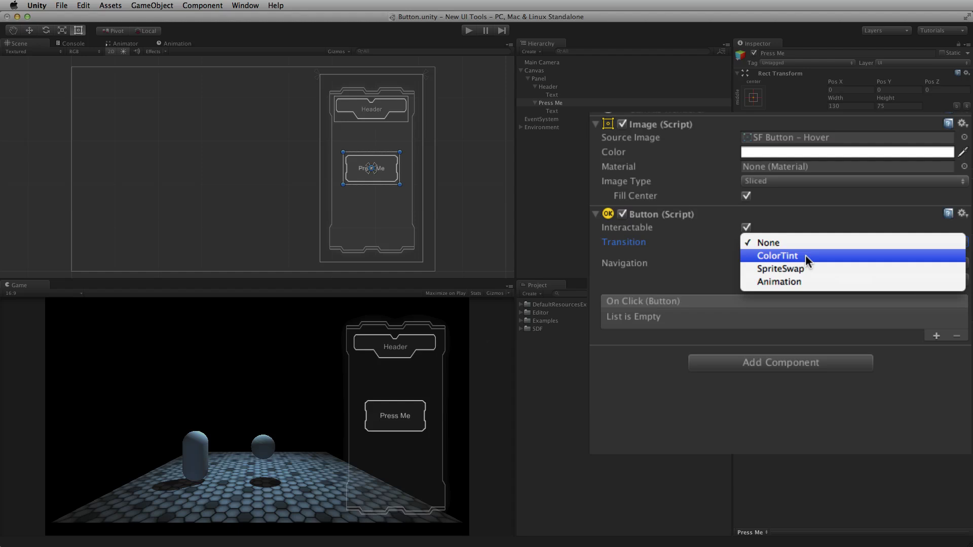
click(805, 255)
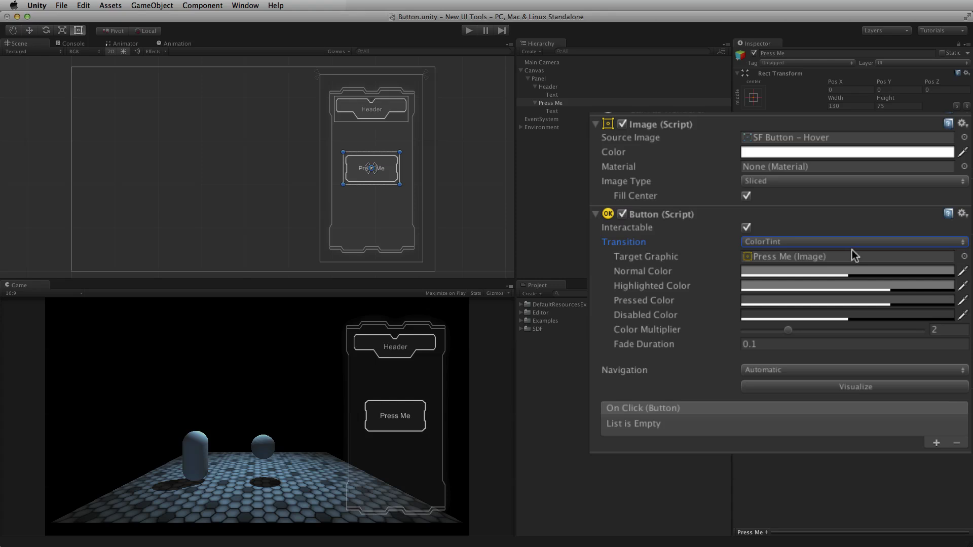
Switch the Press Me button's Transition to Sprite Swap, then to Animation
click(855, 243)
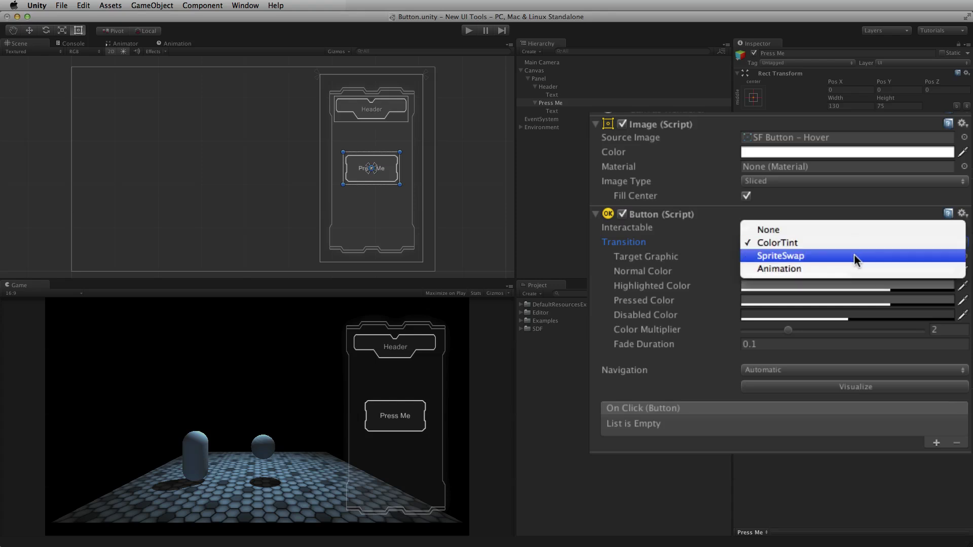
click(854, 255)
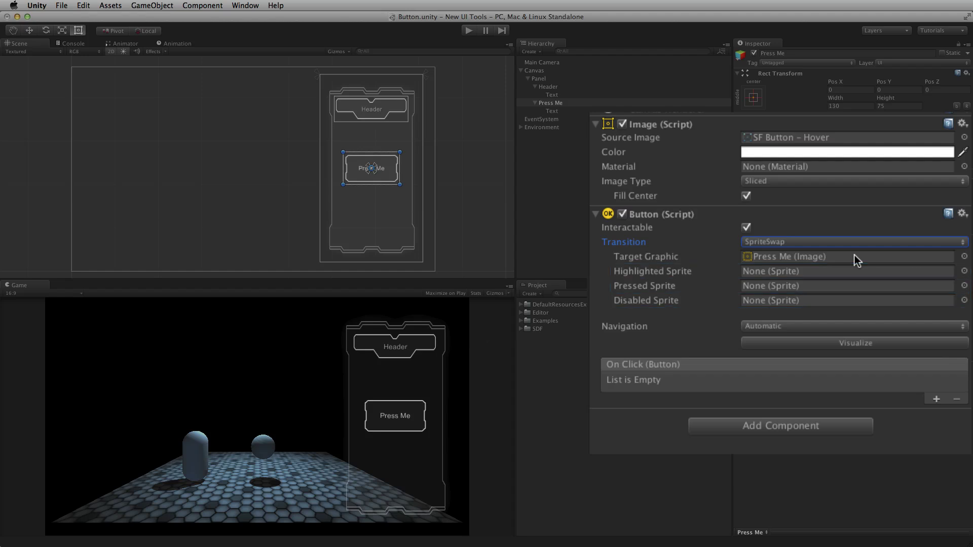
click(860, 243)
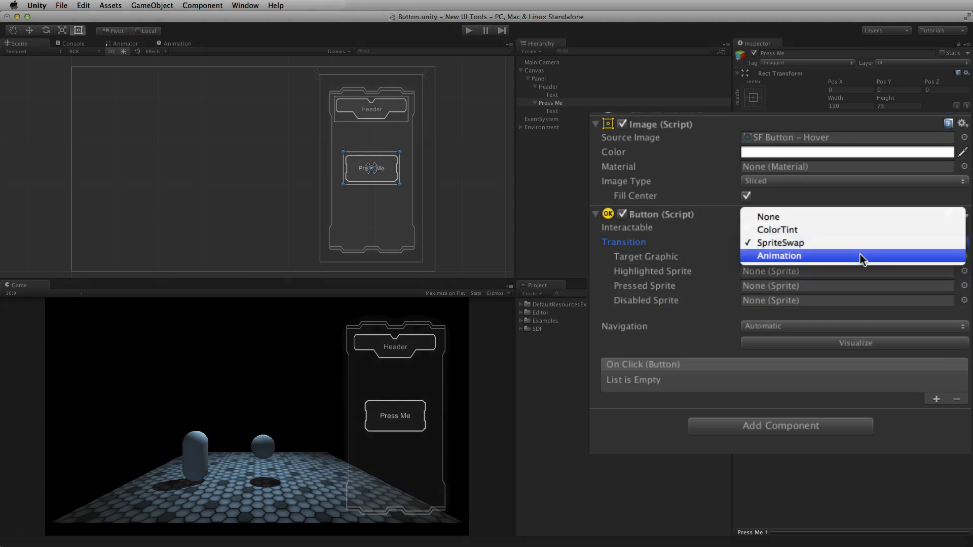
click(860, 257)
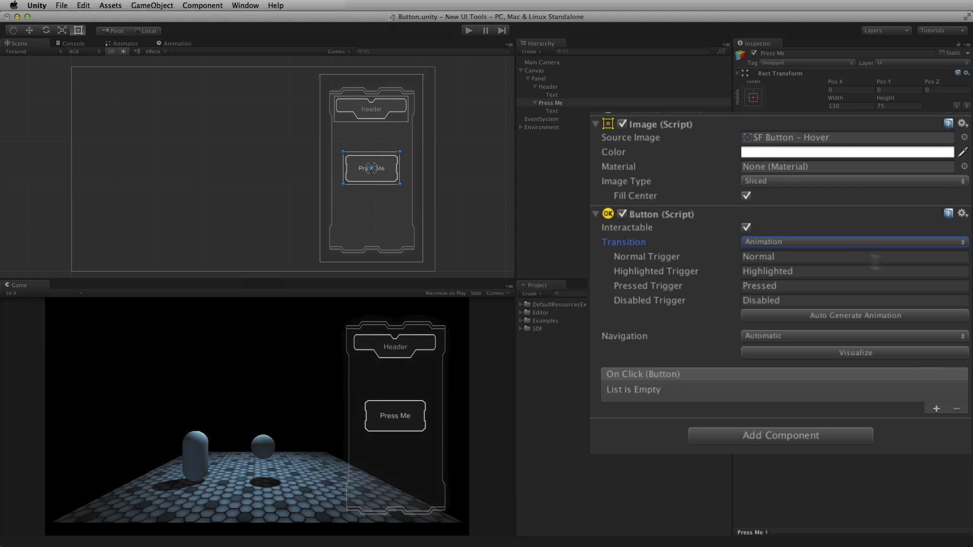
Auto-generate the button's animations and save the controller as Press Me
click(920, 323)
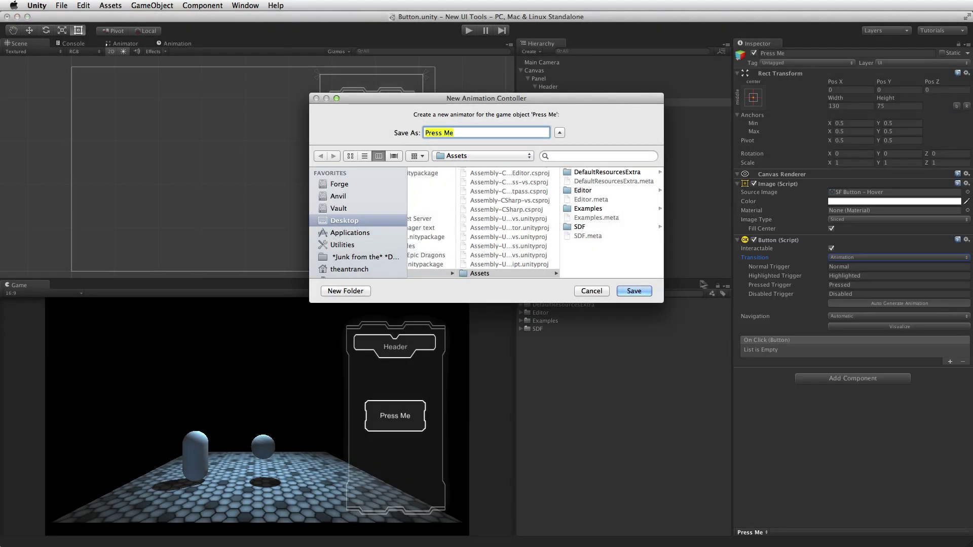
click(634, 291)
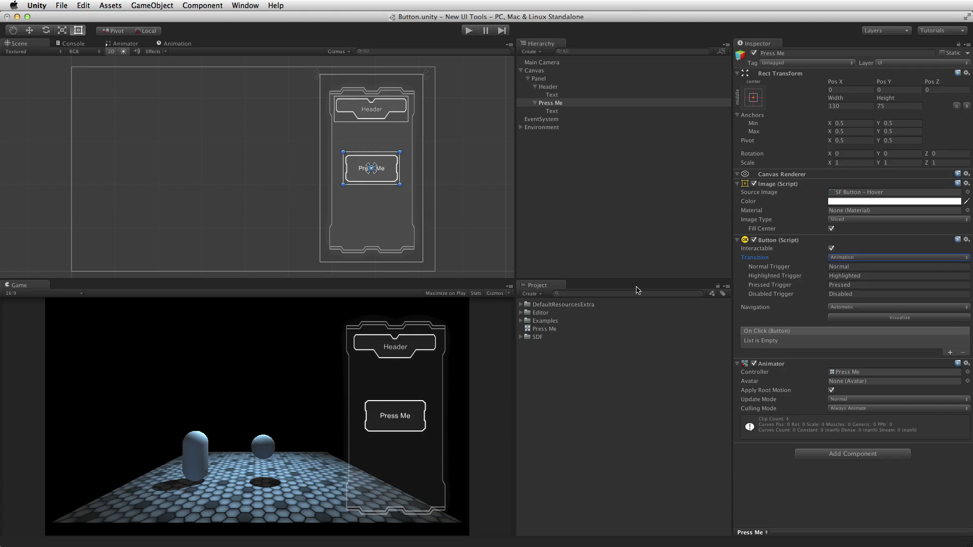
Select the Press Me button and bring up the Window menu
click(600, 103)
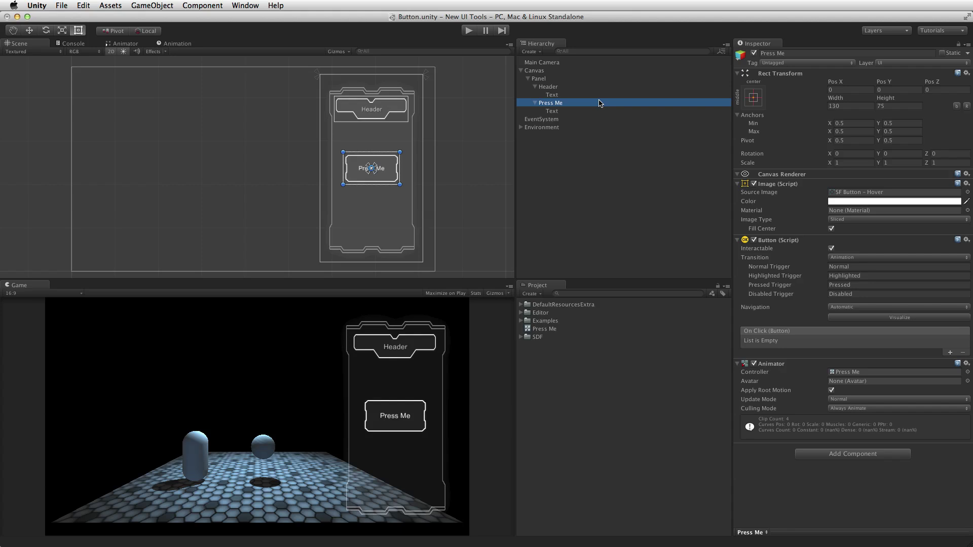
click(245, 5)
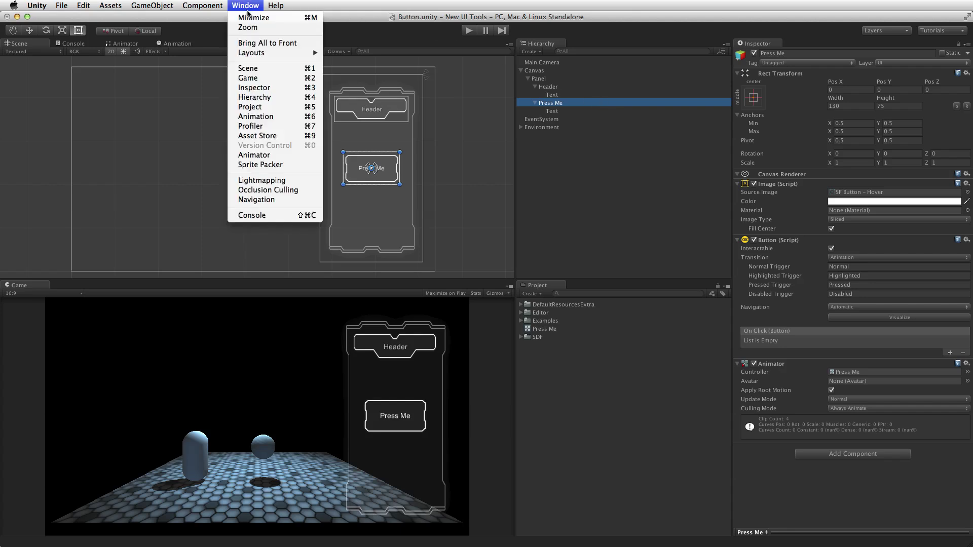
Open the Animation window on the Normal clip, then show the clip list again
click(274, 122)
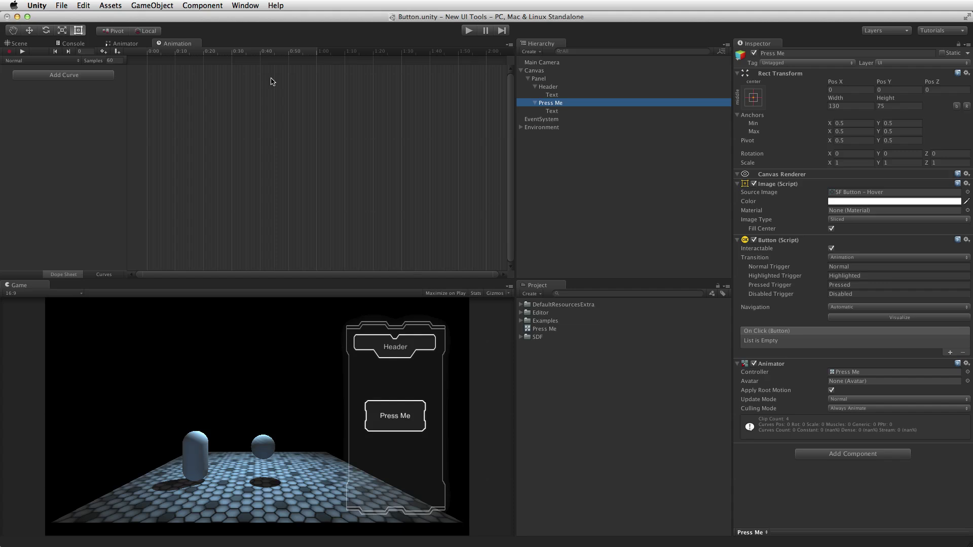
click(36, 61)
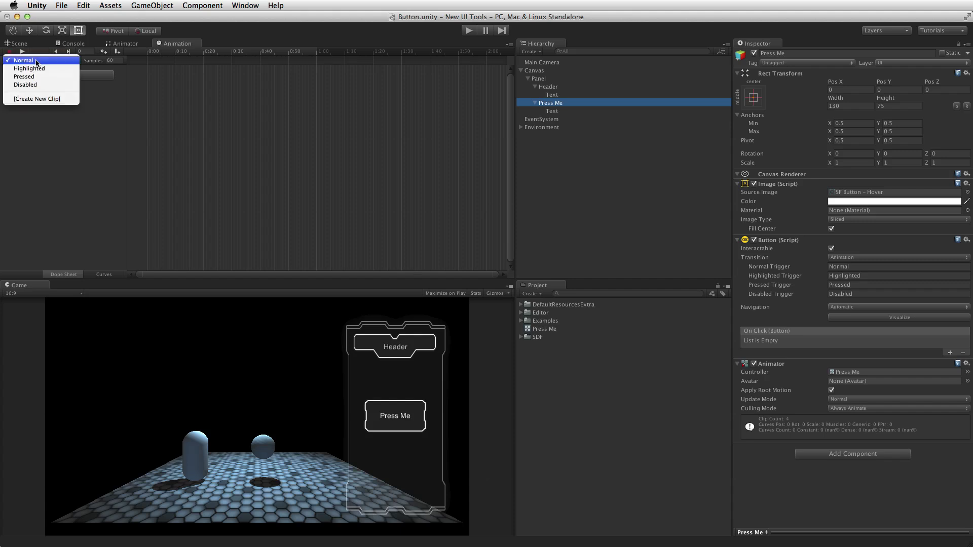
click(63, 60)
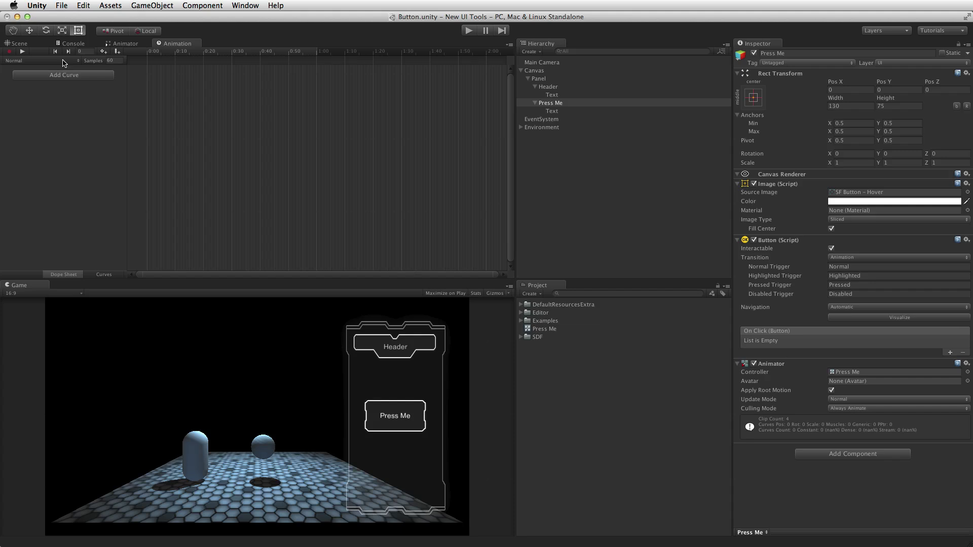
click(62, 61)
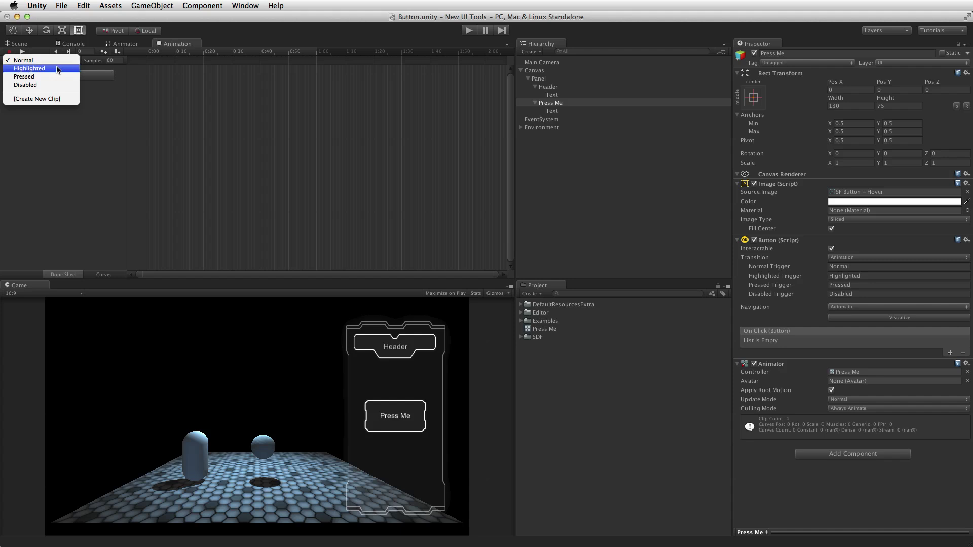
Record the Highlighted clip so the Press Me button's width becomes 150
click(58, 69)
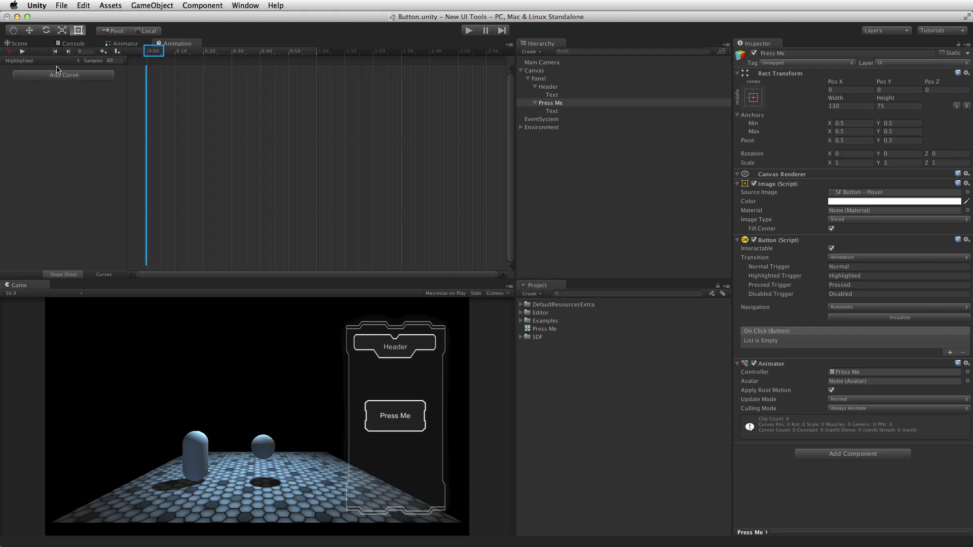
click(10, 51)
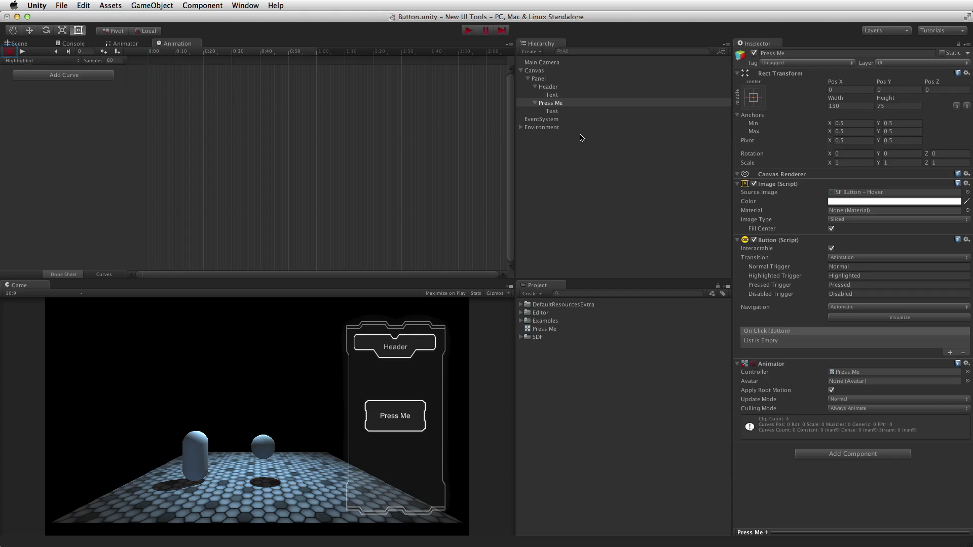
click(857, 108)
text(150)
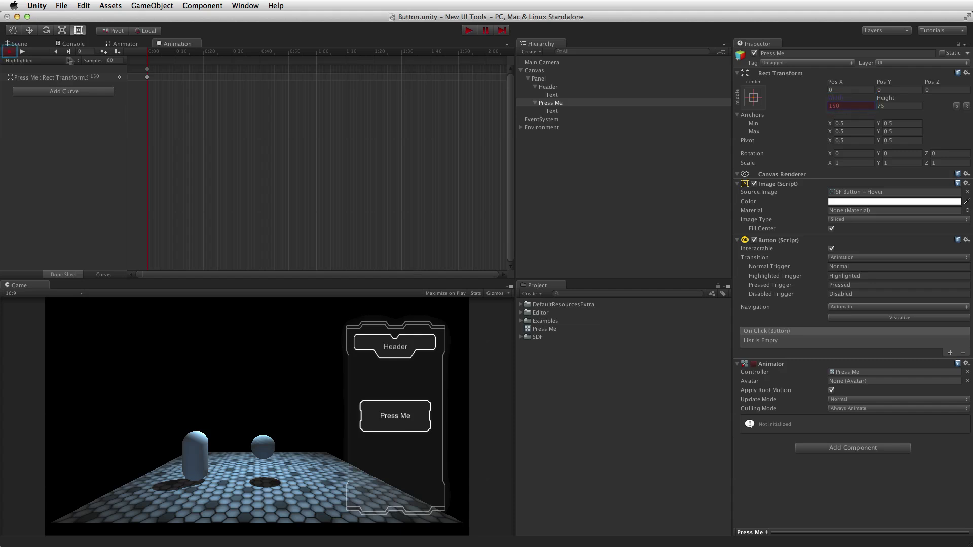
click(8, 52)
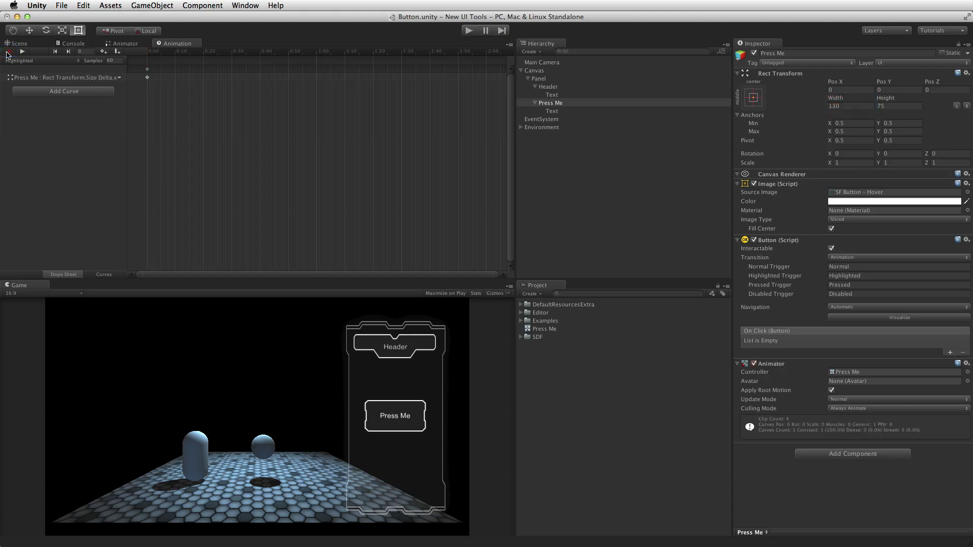
Save the scene and start play mode
click(62, 5)
click(70, 44)
click(469, 31)
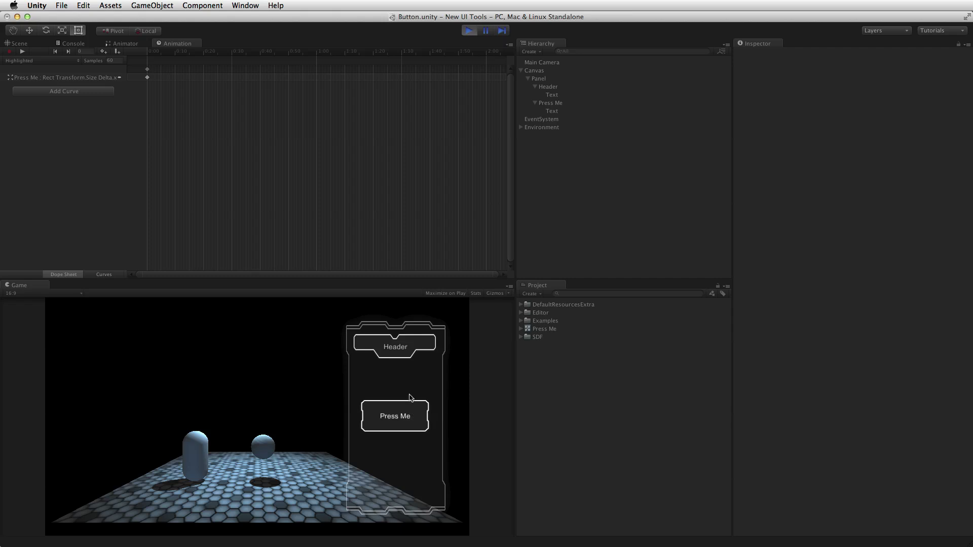
Stop play mode with Cmd+P to return to the editor
key(super+p)
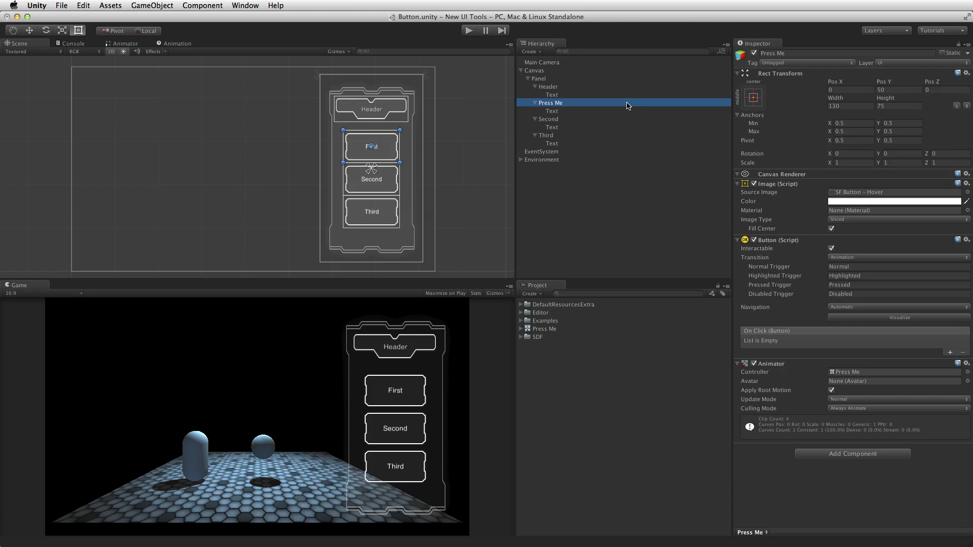
Set the Second and Third buttons' Transition to Animation
click(583, 120)
shift+click(576, 137)
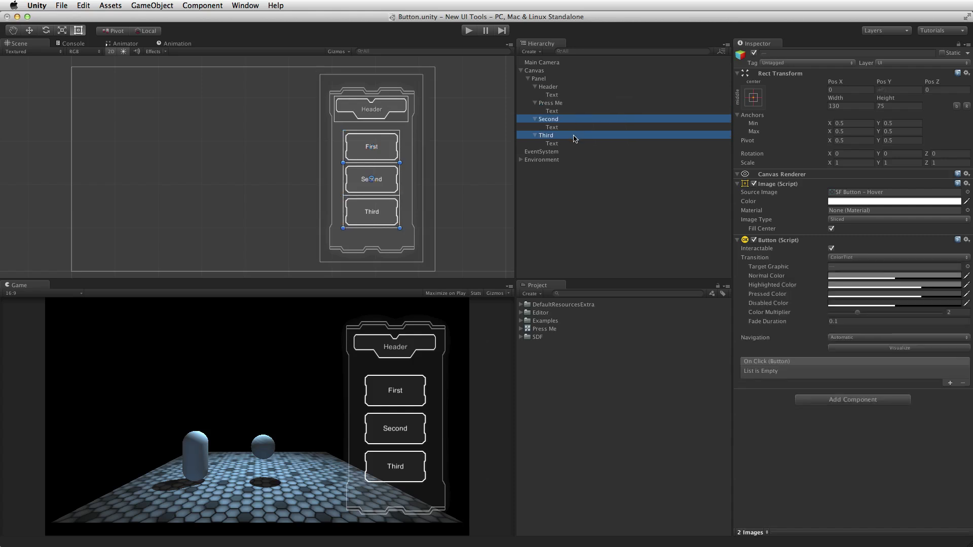
click(850, 258)
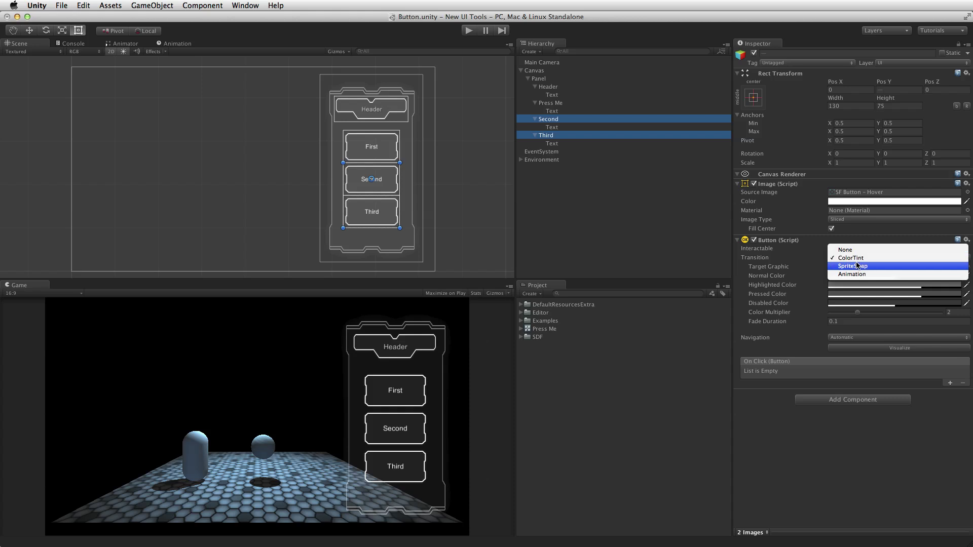
click(859, 276)
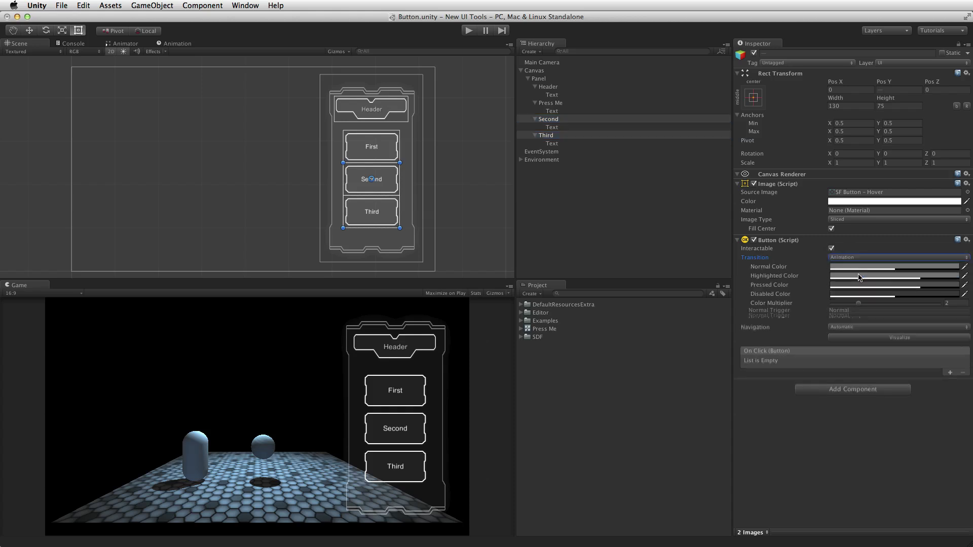
Add an Animator to both buttons using the Press Me controller
click(885, 380)
text(ani)
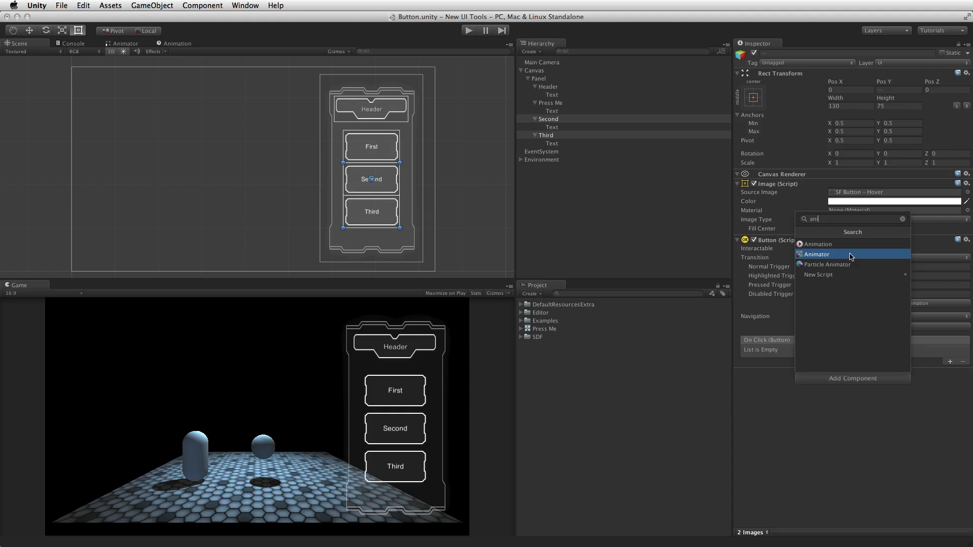
click(851, 256)
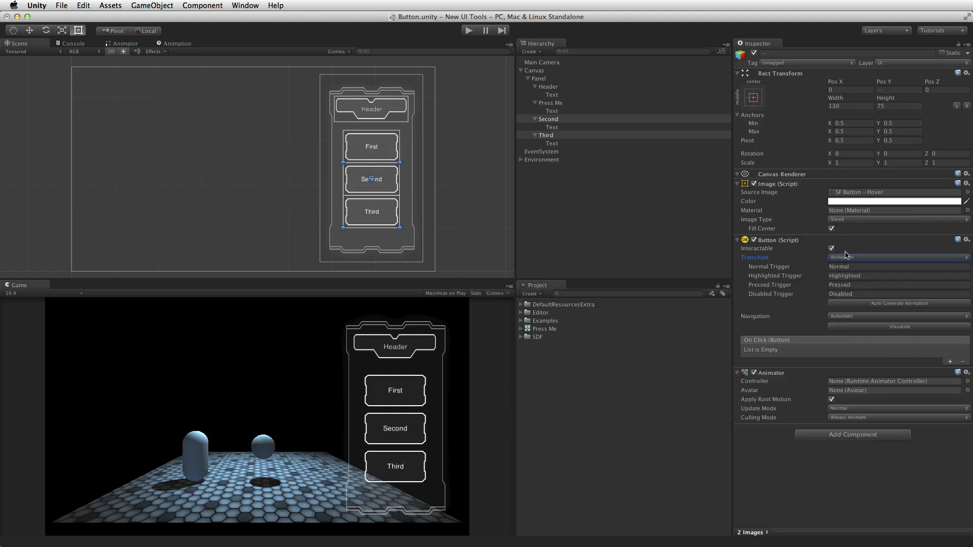
click(547, 330)
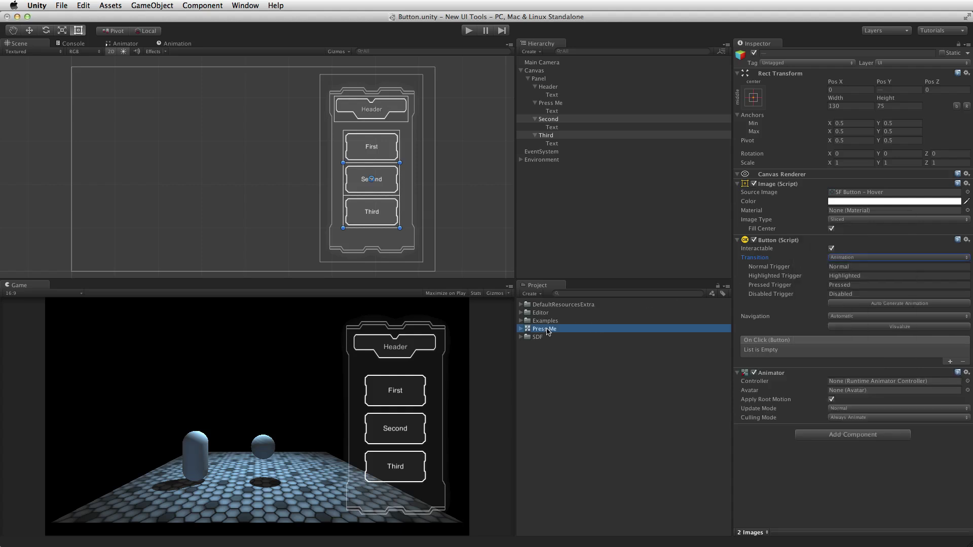
drag(547, 332, 898, 381)
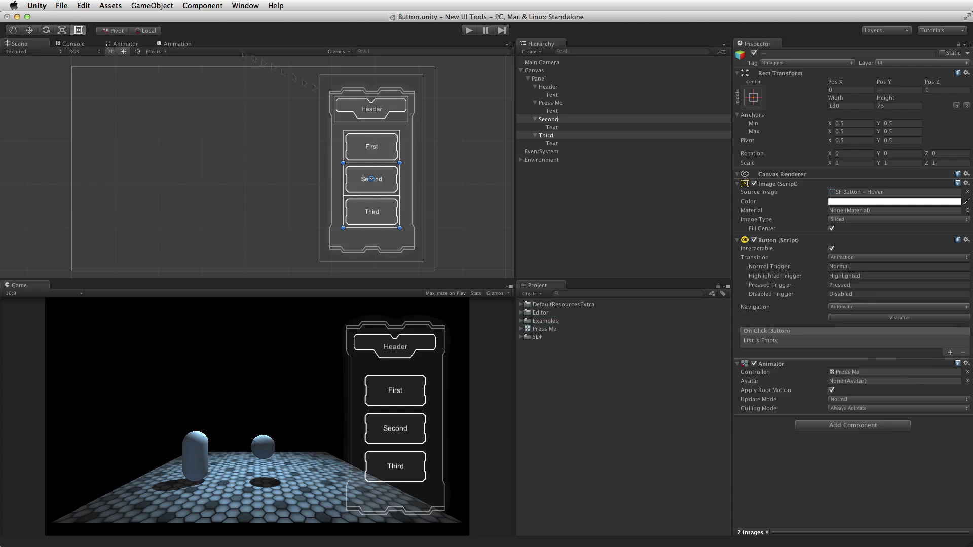
Save the scene, then run and stop play mode to test the buttons
click(62, 6)
click(124, 45)
click(469, 31)
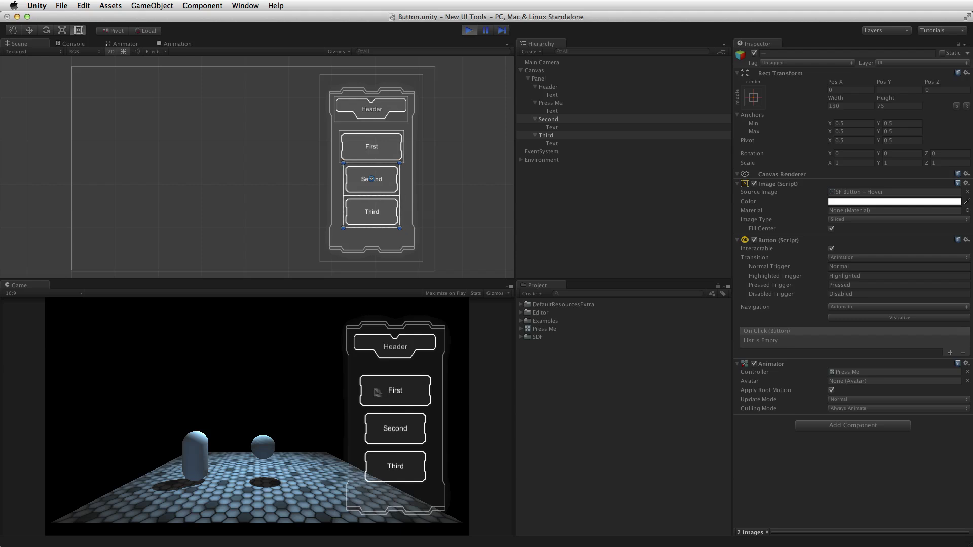
key(super+p)
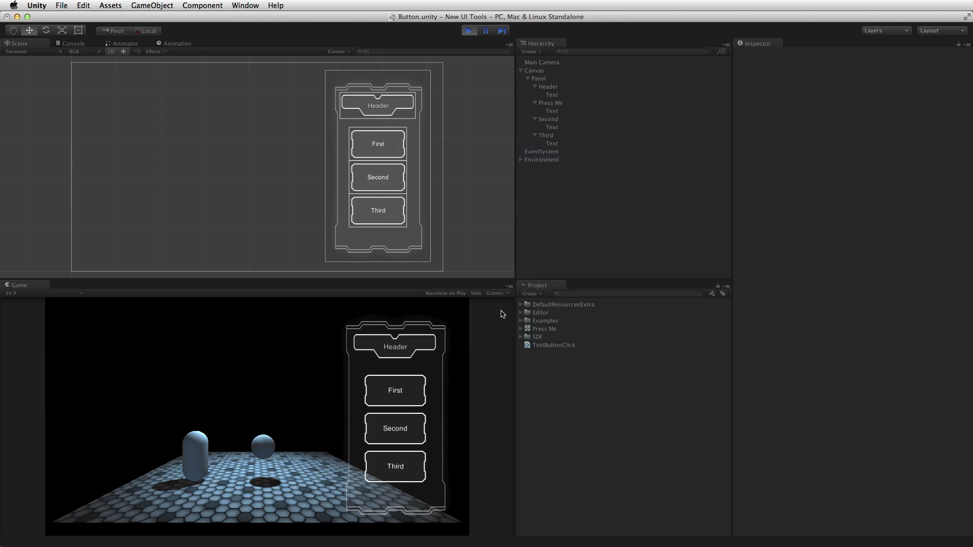
Press the First button in play mode, stop playing, and select Press Me
click(417, 388)
click(470, 31)
click(550, 104)
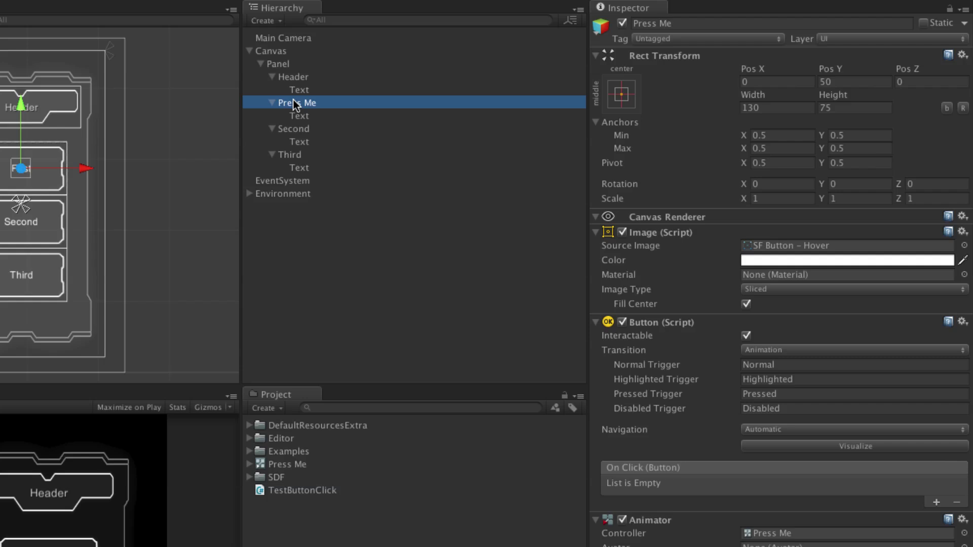
Leave the Press Me On Click list with one enabled entry, still set to None (Object)
click(935, 504)
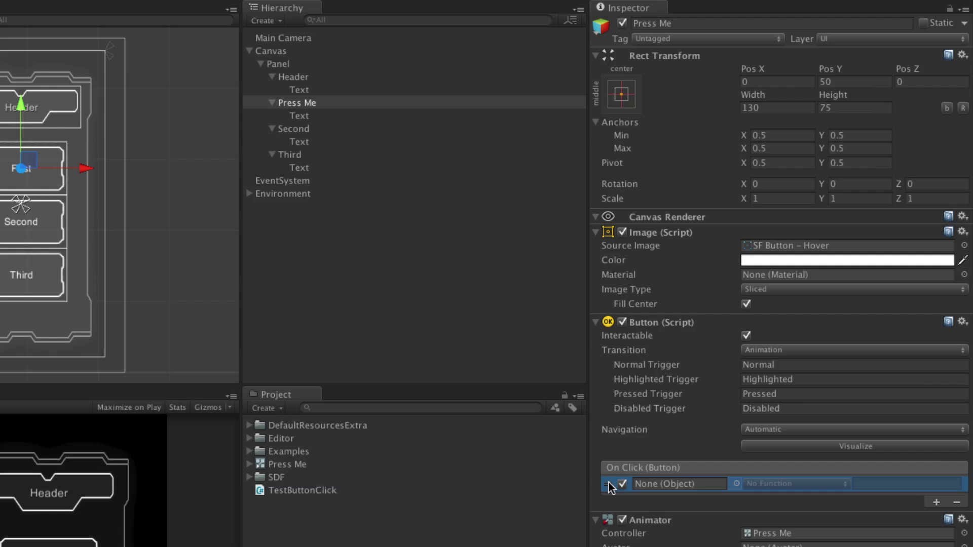
click(958, 503)
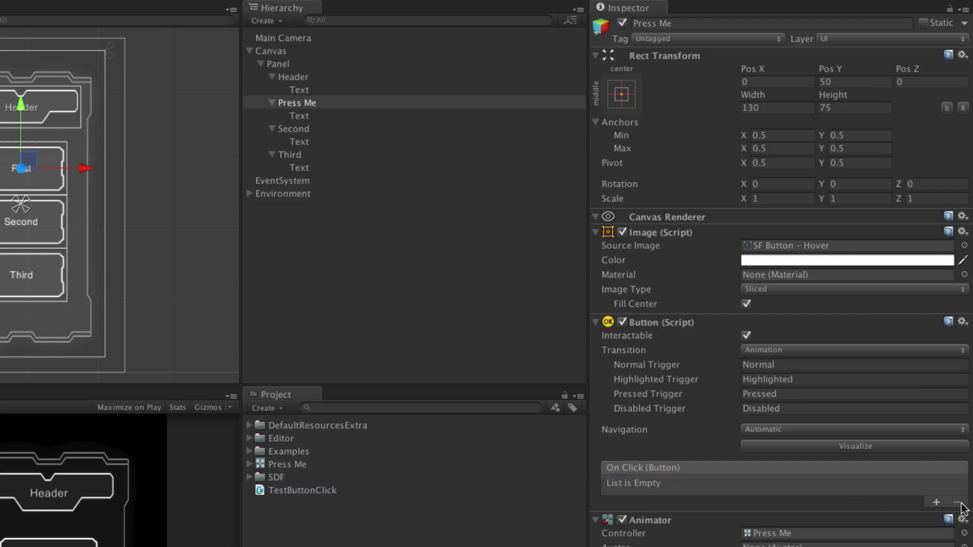
click(936, 503)
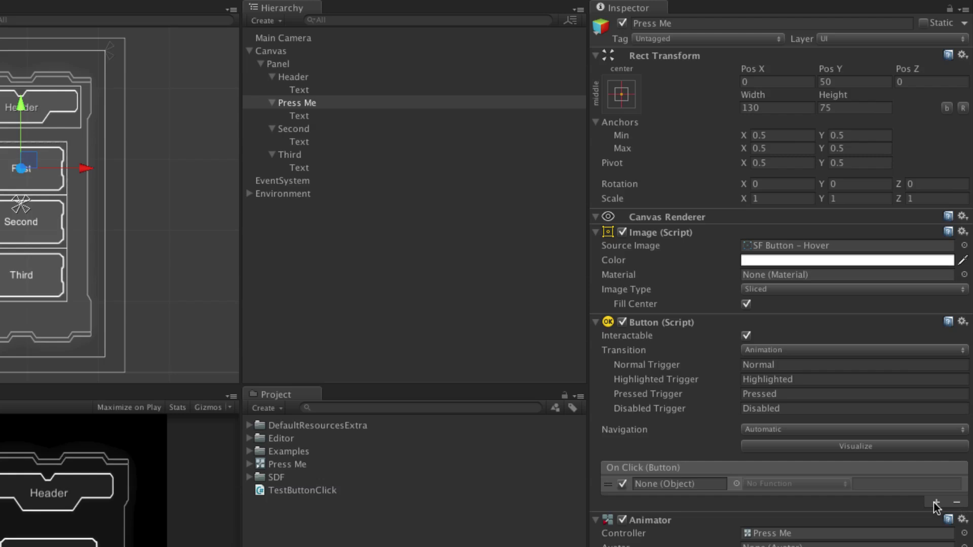
click(623, 485)
click(624, 485)
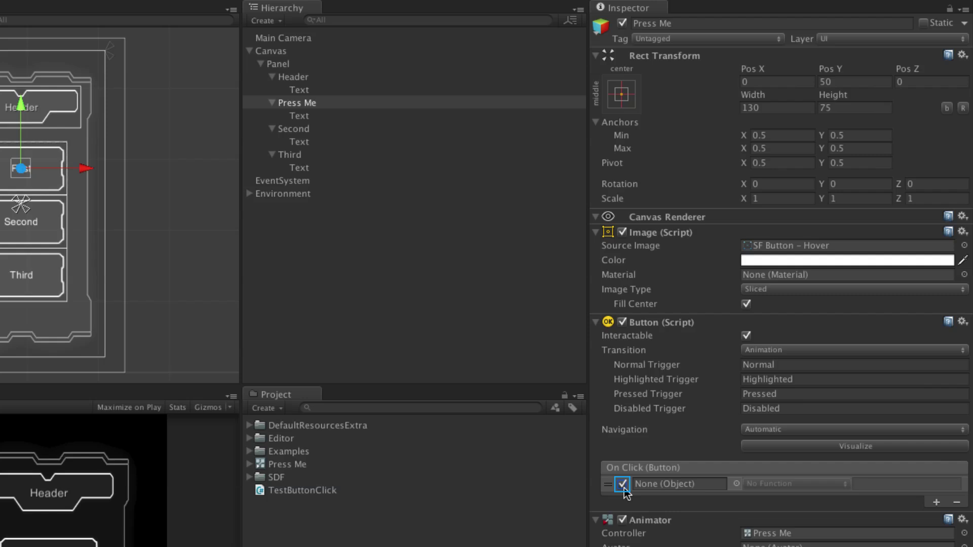
key(Tab)
click(735, 484)
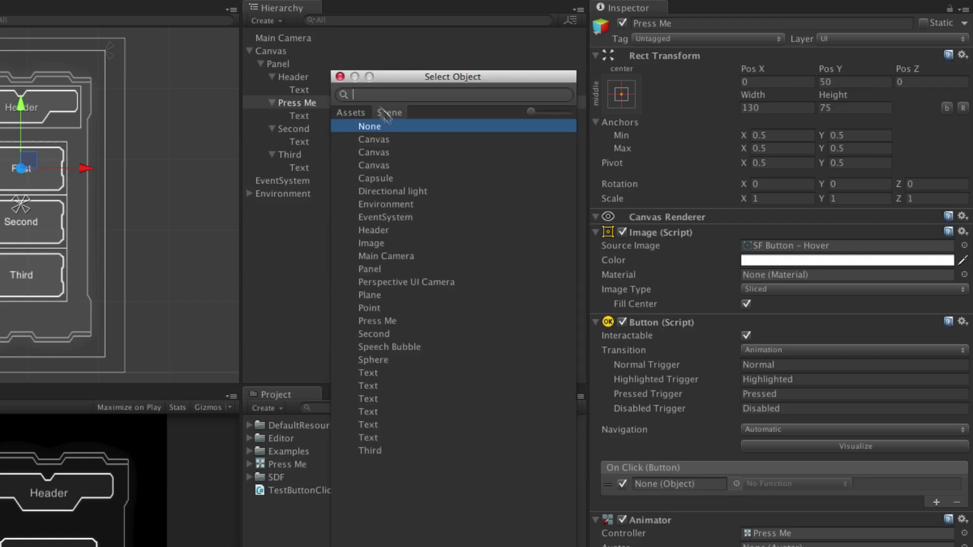
Drag Main Camera from the Hierarchy into the On Click entry's object field
click(340, 76)
drag(298, 38, 701, 484)
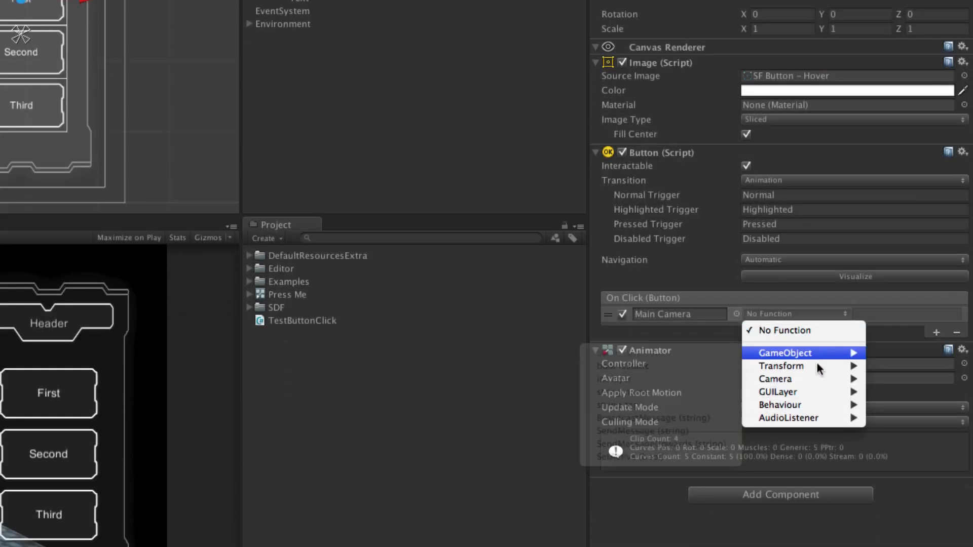
mouse_move(817, 478)
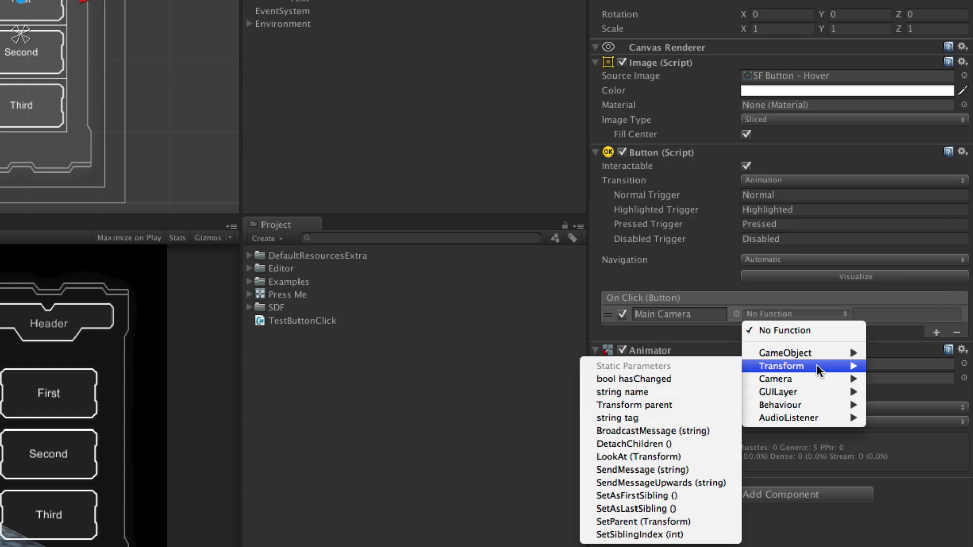
Have the entry set the camera's name to 'New Name', then its Transform.parent to Environment
click(714, 393)
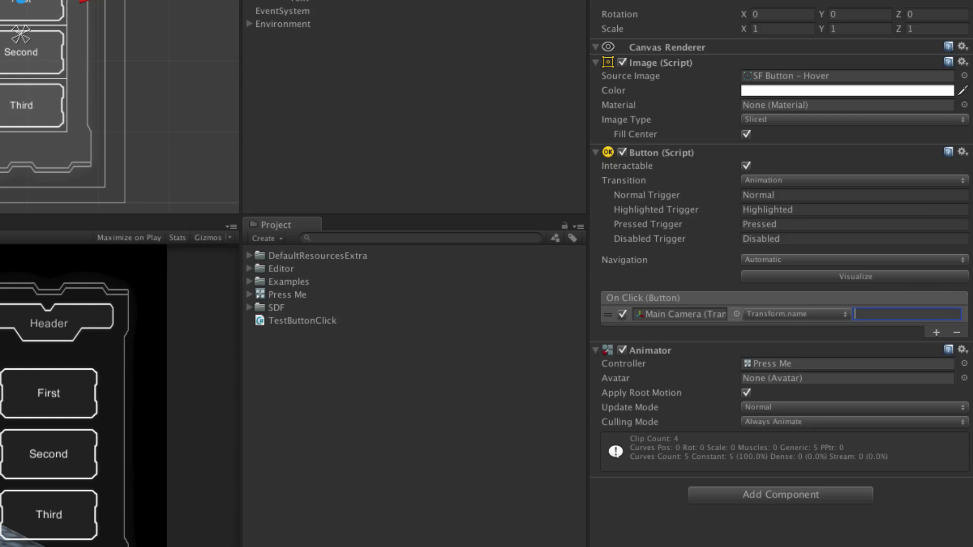
text(New Name)
click(819, 313)
mouse_move(801, 365)
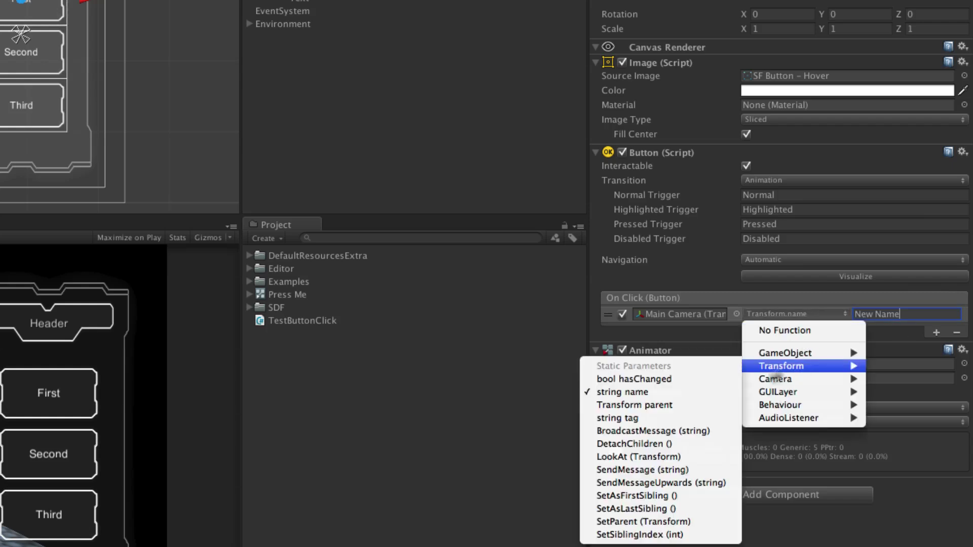
click(691, 404)
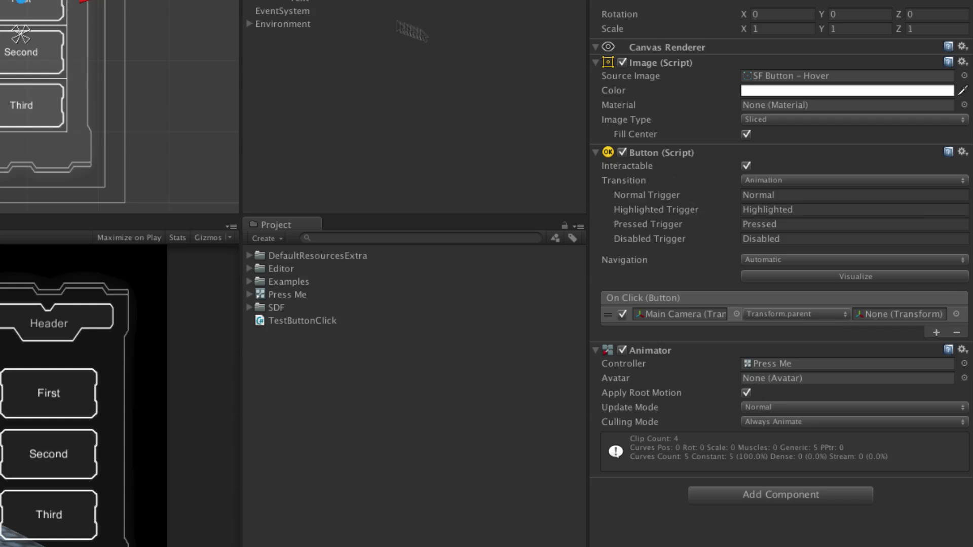
drag(263, 24, 890, 315)
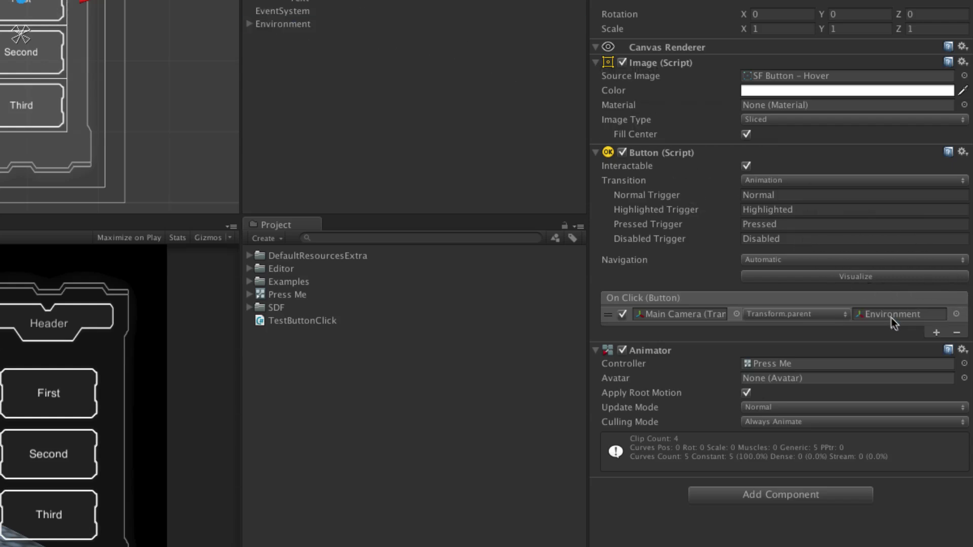
Switch the entry to GameObject.SetActive, toggle its bool value, then clear the entry
click(824, 314)
mouse_move(809, 354)
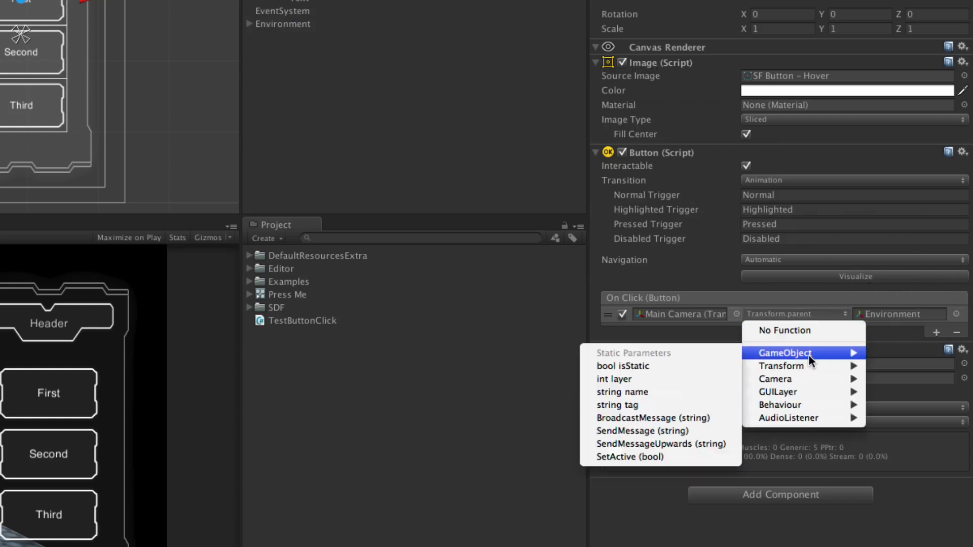
click(683, 457)
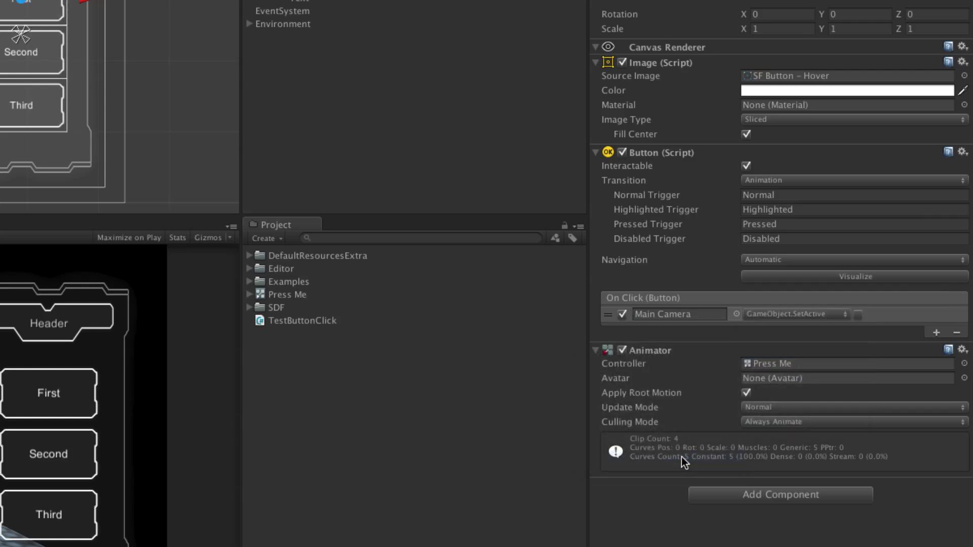
click(858, 315)
click(859, 315)
click(859, 315)
click(859, 315)
key(ctrl+p)
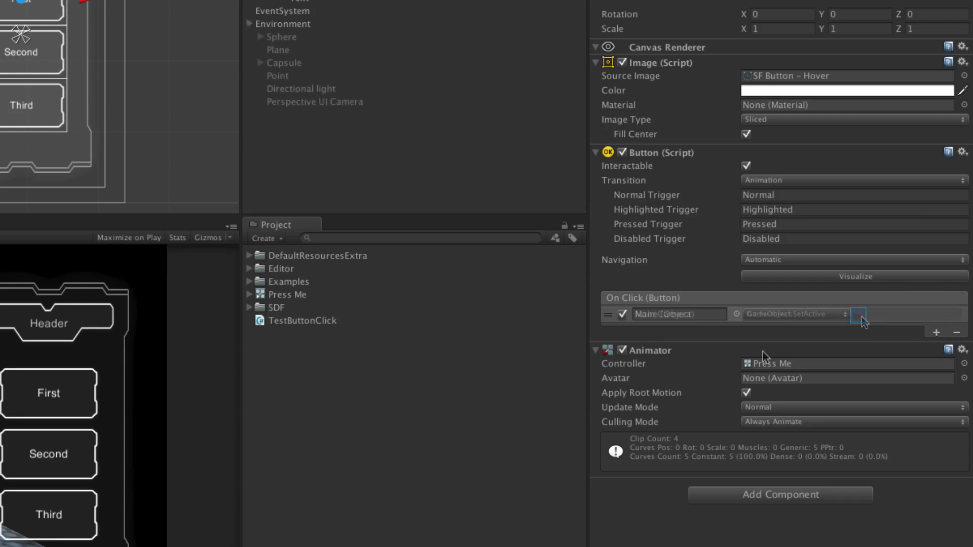
Make the entry set the Sphere's MeshRenderer.material to Honeycomb NM, then add a second entry
drag(282, 37, 663, 314)
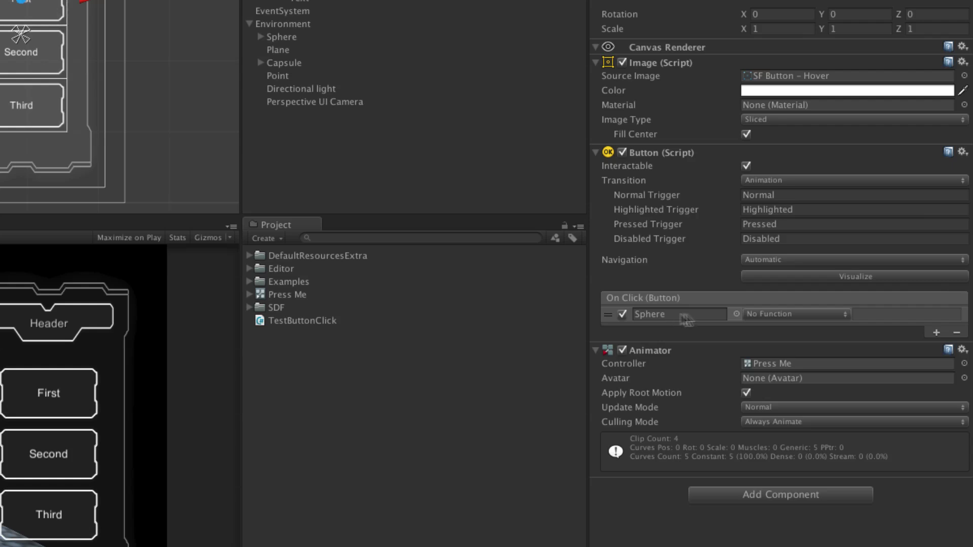
click(764, 314)
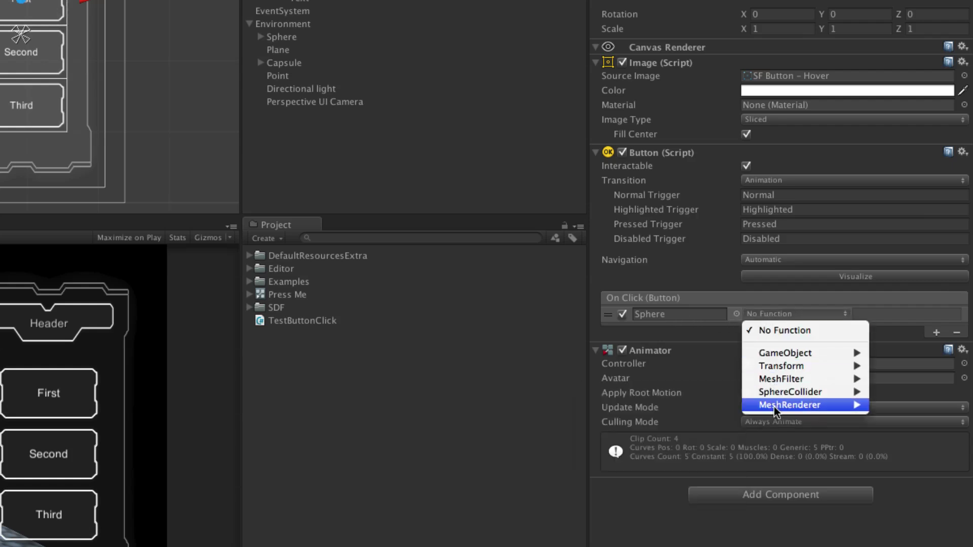
mouse_move(774, 406)
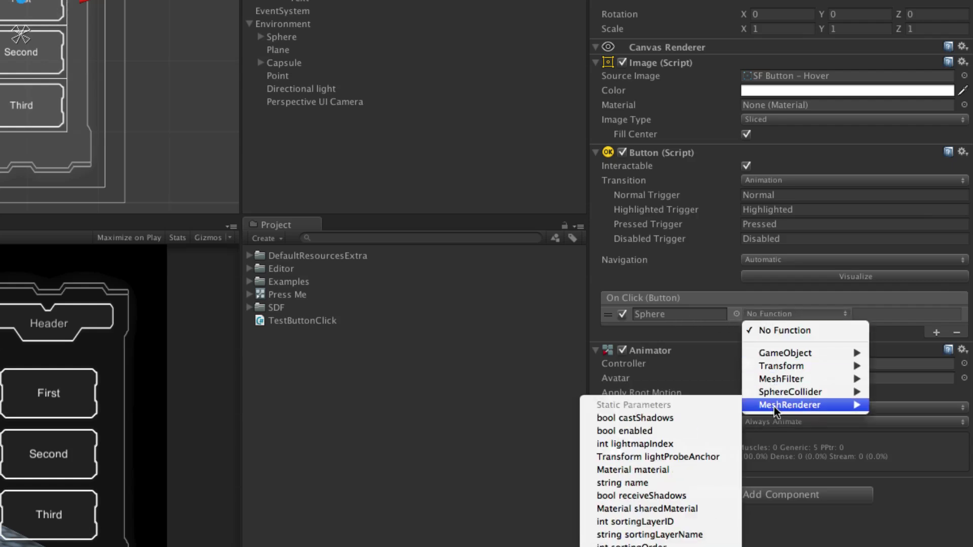
click(704, 469)
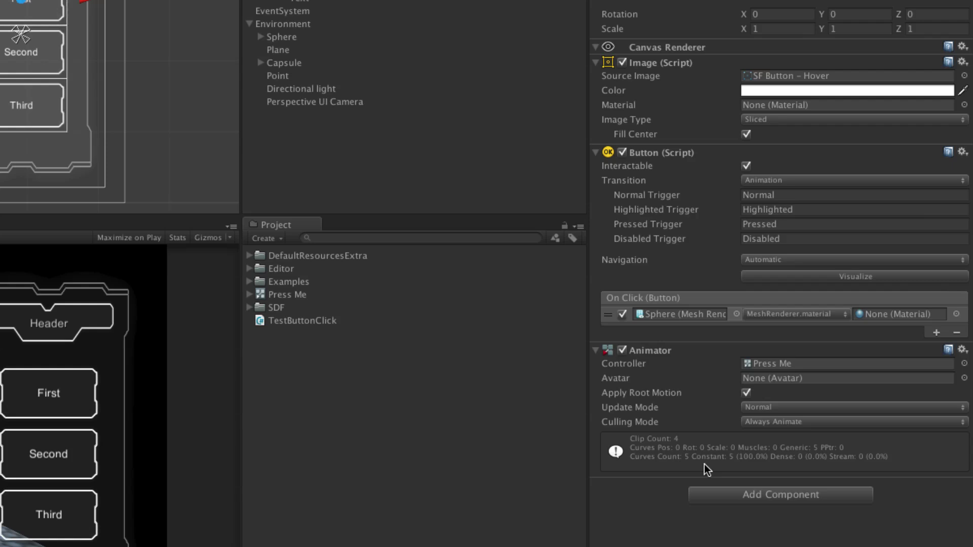
click(957, 314)
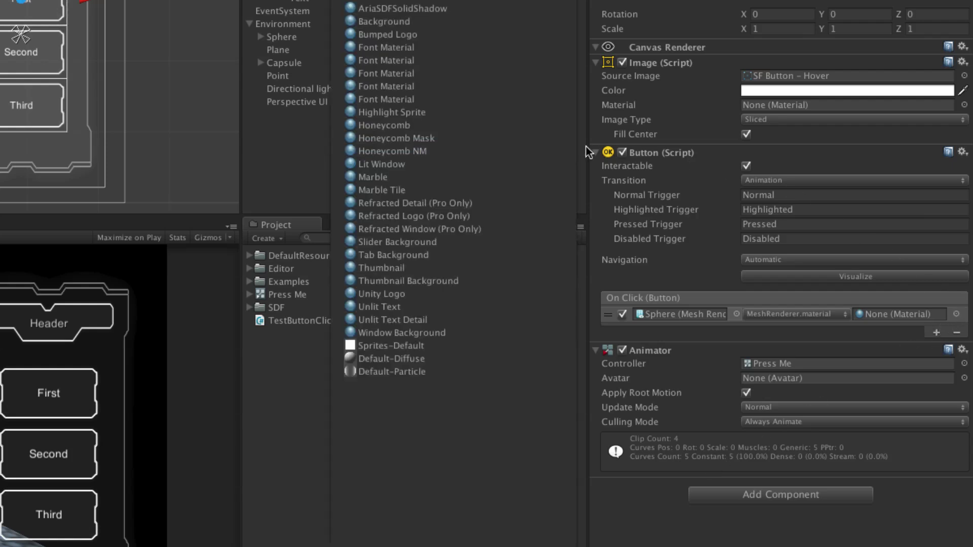
click(437, 152)
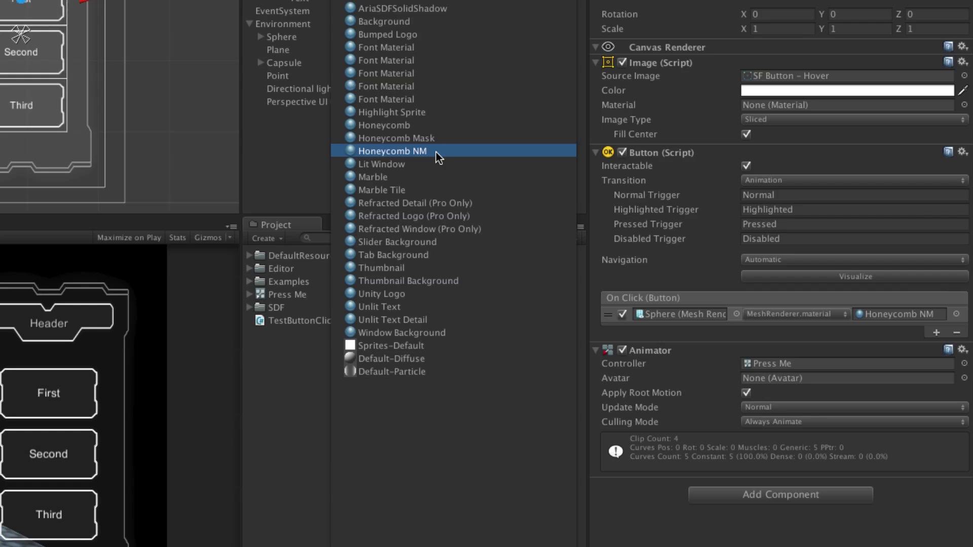
click(436, 152)
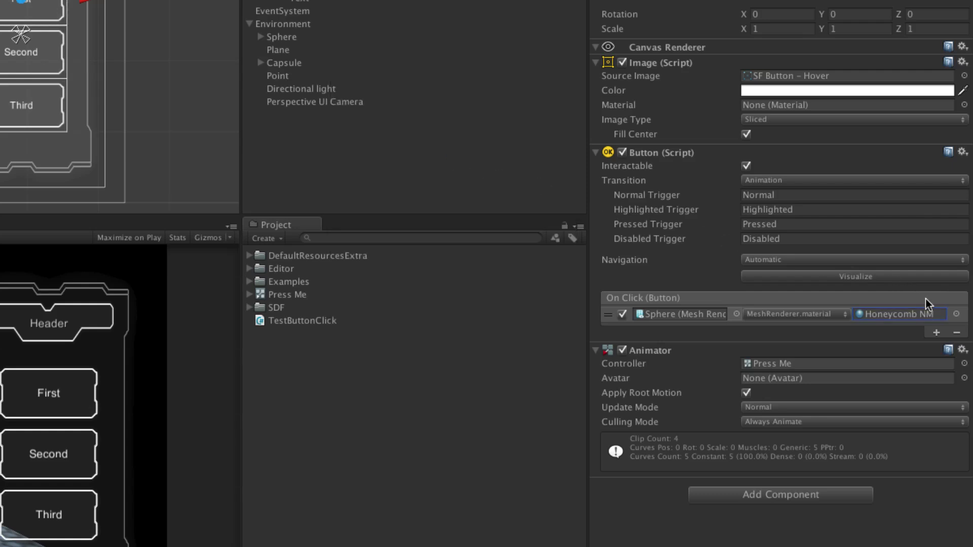
click(936, 333)
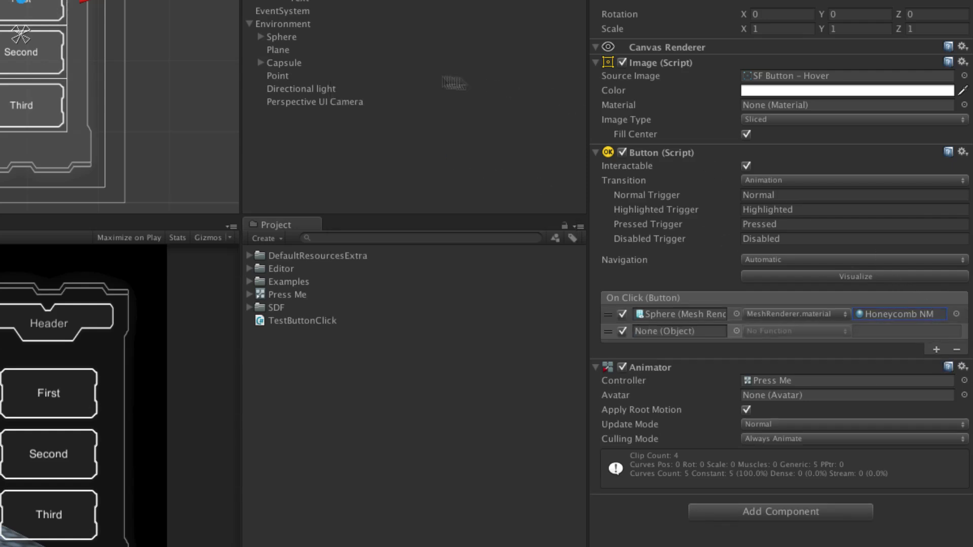
Set the second entry to Capsule GameObject.SetActive (true), then open TestButtonClick in MonoDevelop
drag(286, 61, 679, 331)
click(763, 331)
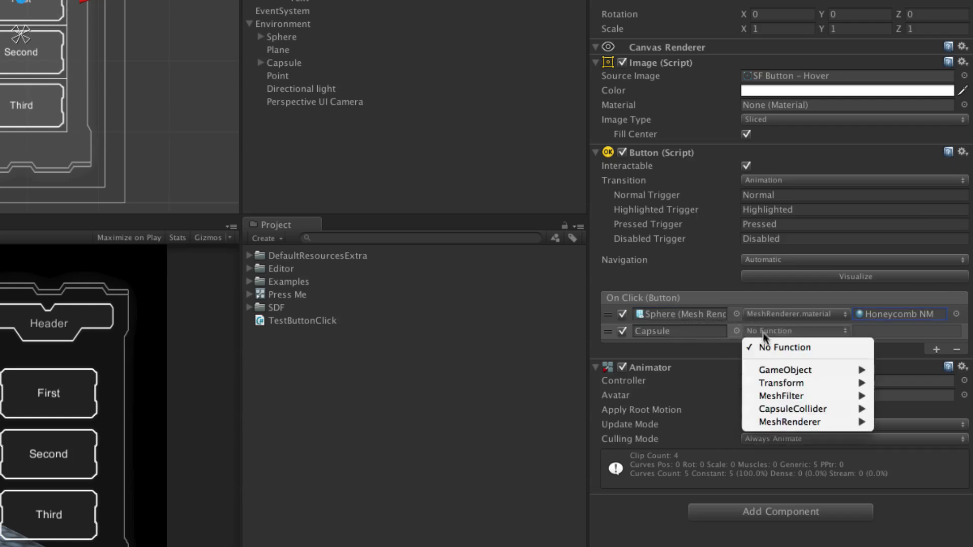
mouse_move(774, 371)
click(698, 474)
click(857, 332)
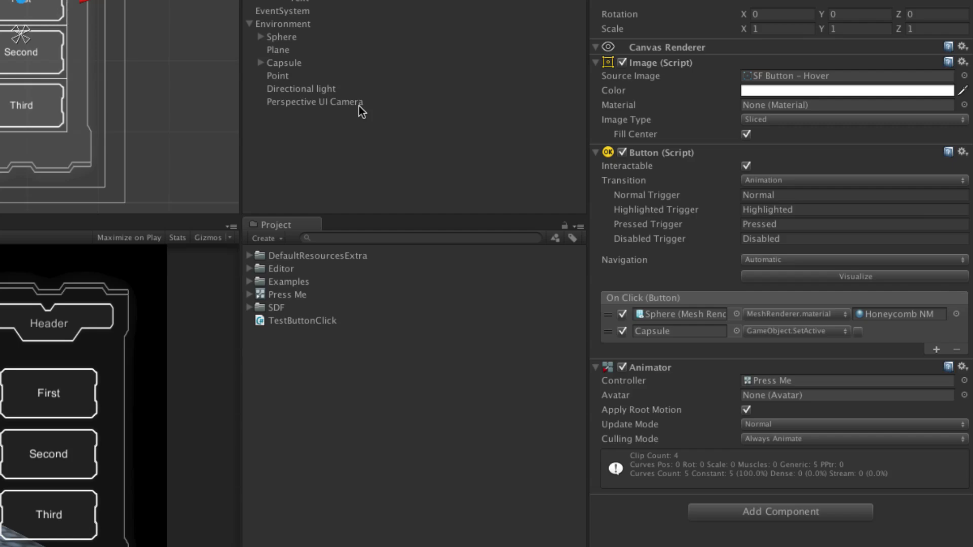
click(308, 323)
double_click(308, 323)
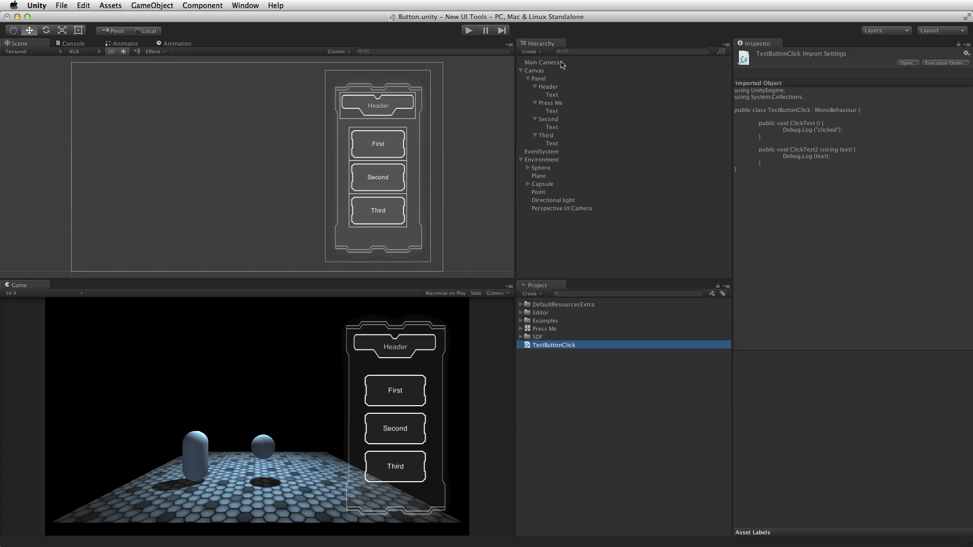
Add a third On Click entry calling TestButtonClick.ClickTest () on Main Camera
click(557, 103)
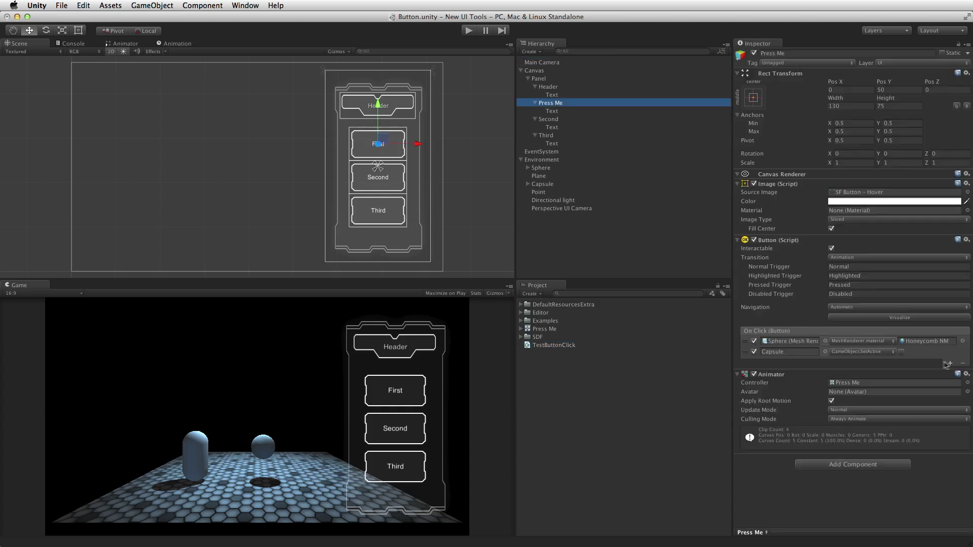
click(951, 364)
drag(555, 63, 795, 362)
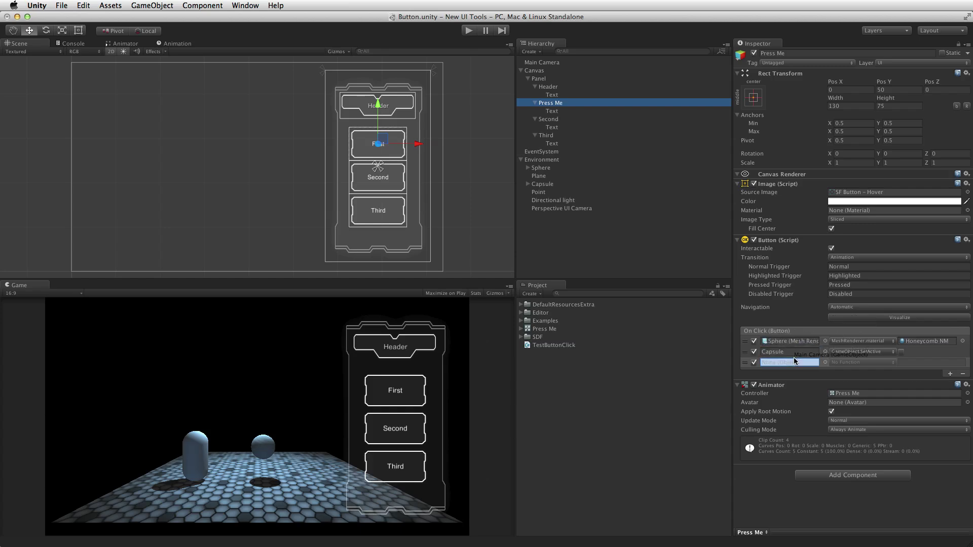
click(845, 362)
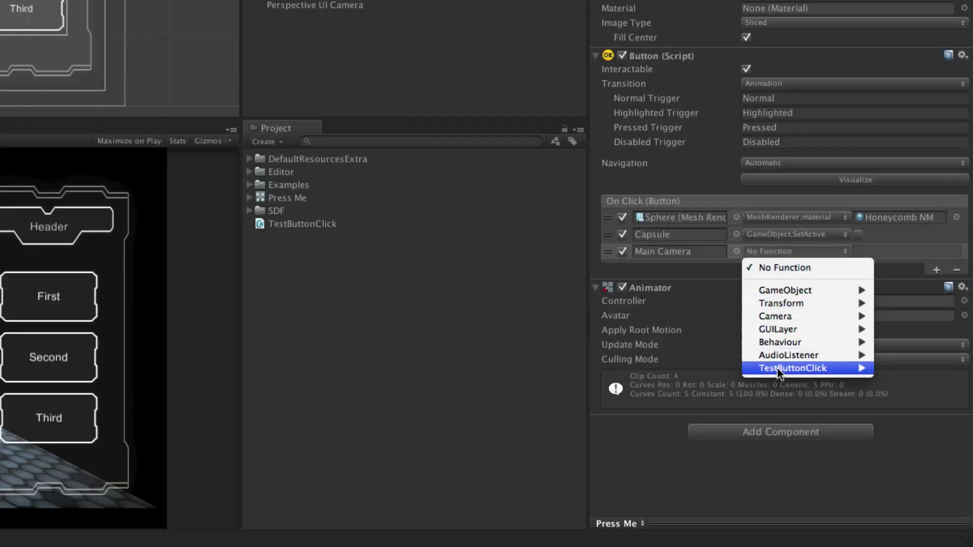
mouse_move(779, 373)
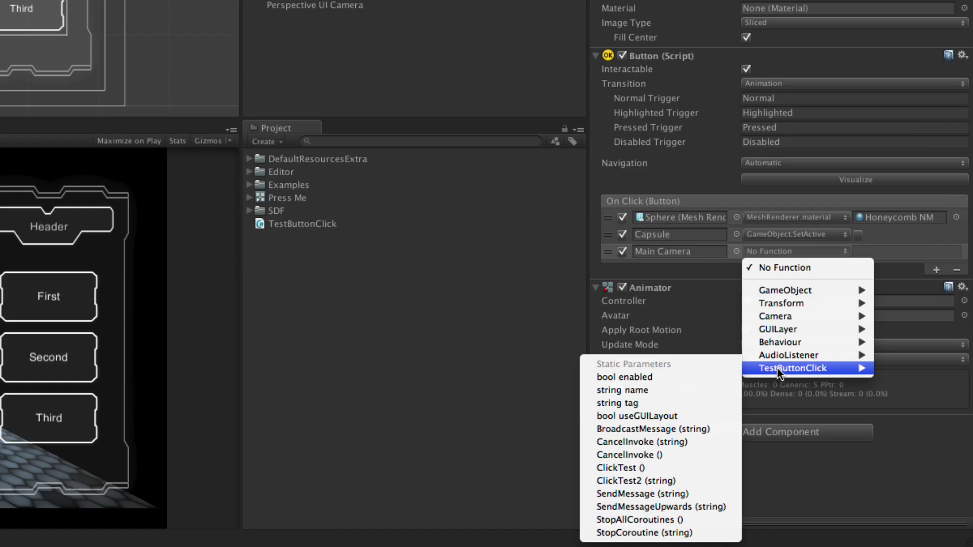
click(674, 472)
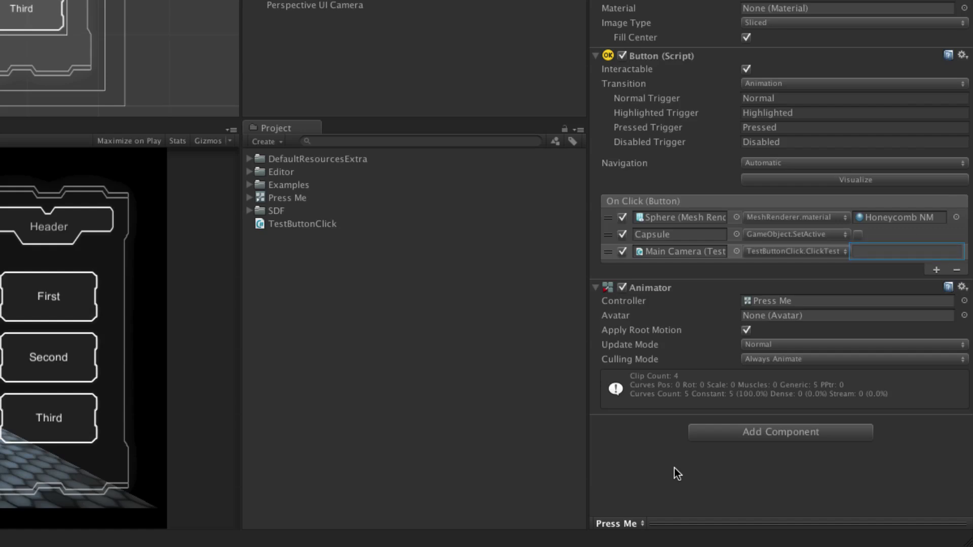
Save the scene with File > Save Scene and test the First button
click(62, 5)
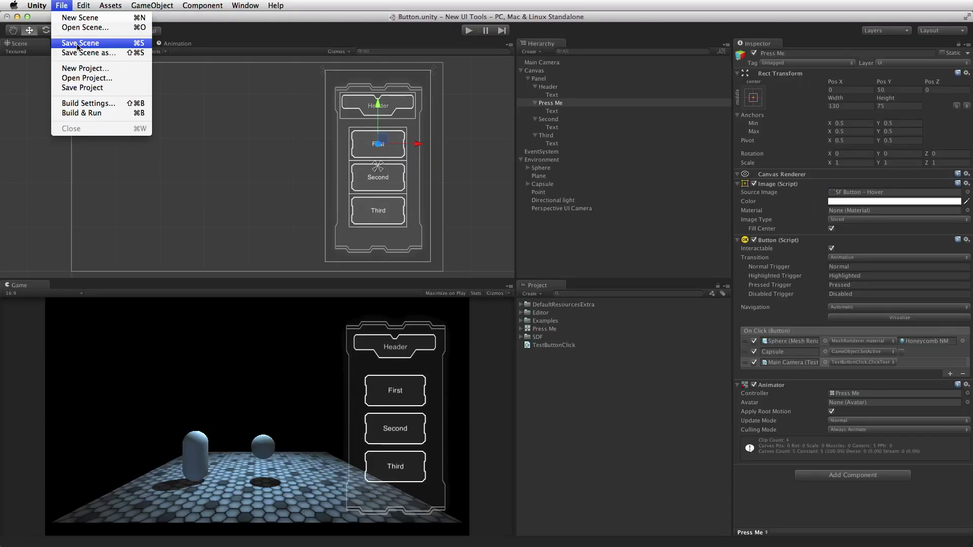
click(78, 43)
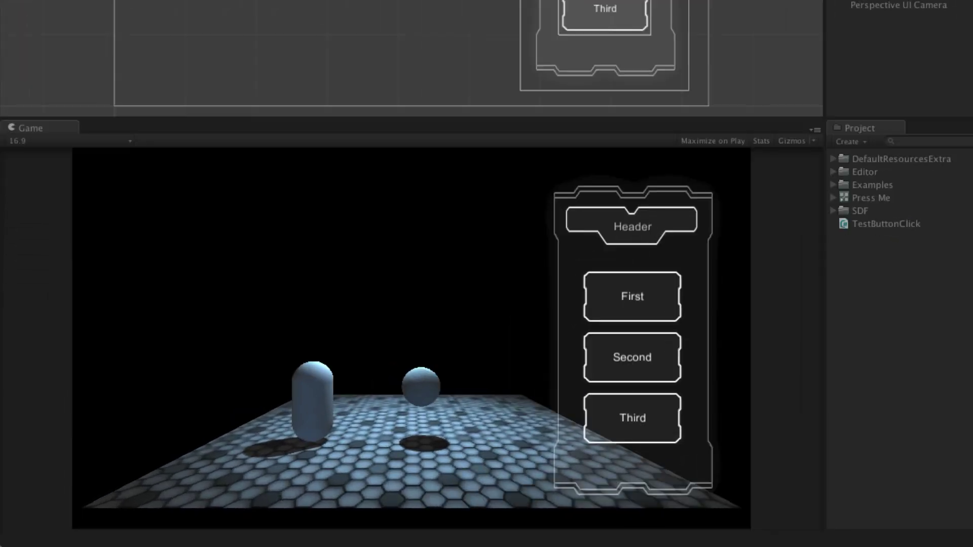
click(648, 295)
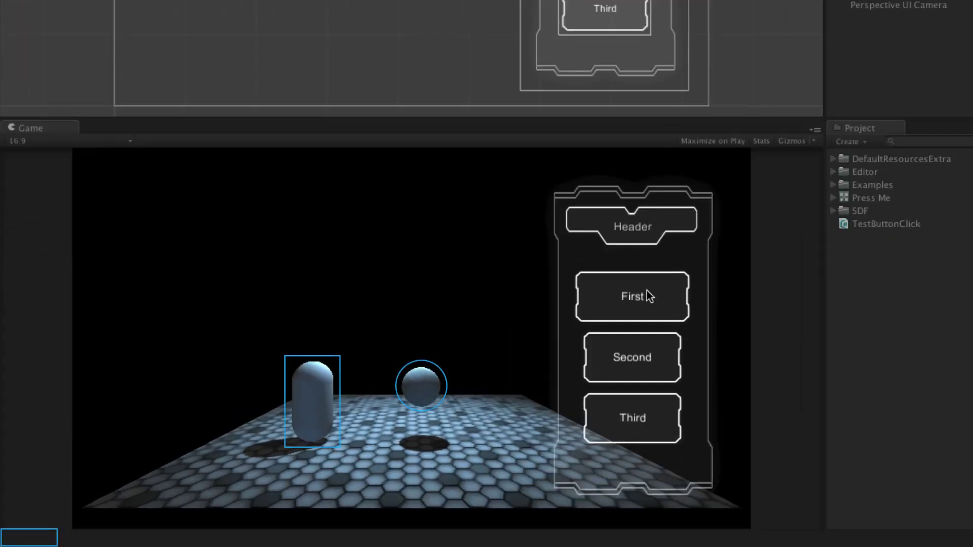